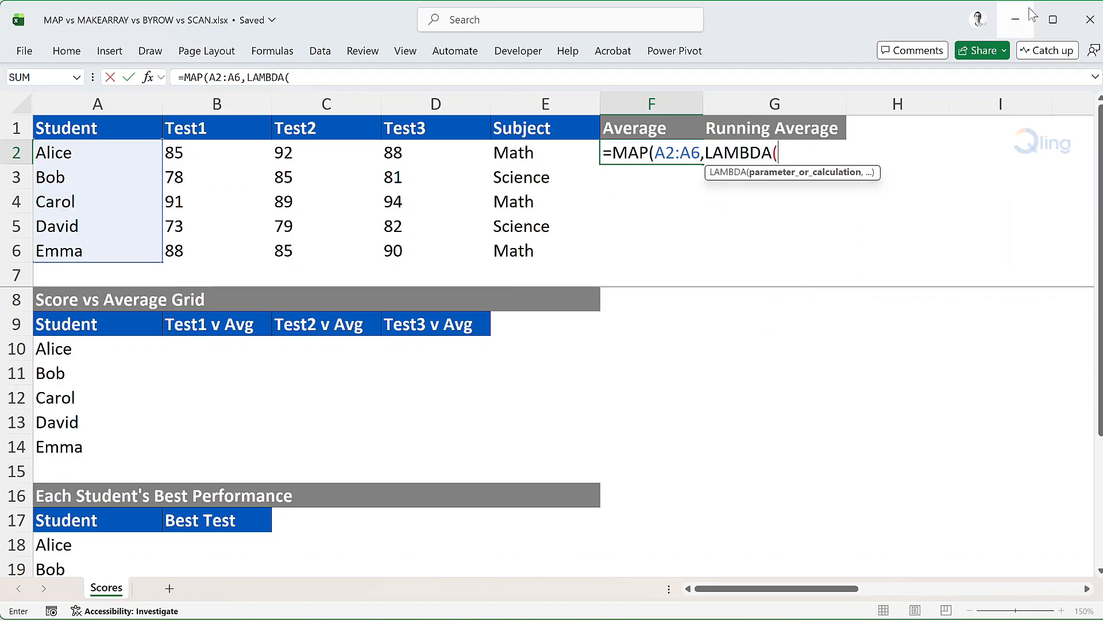
In the F2 MAP formula, name the LAMBDA parameter student and begin its calculation on a new line with AVERAGE(INDEX(B2:D6,
{"action": "type", "text": "student,"}
{"action": "key", "text": "alt+Return"}
{"action": "type", "text": "a"}
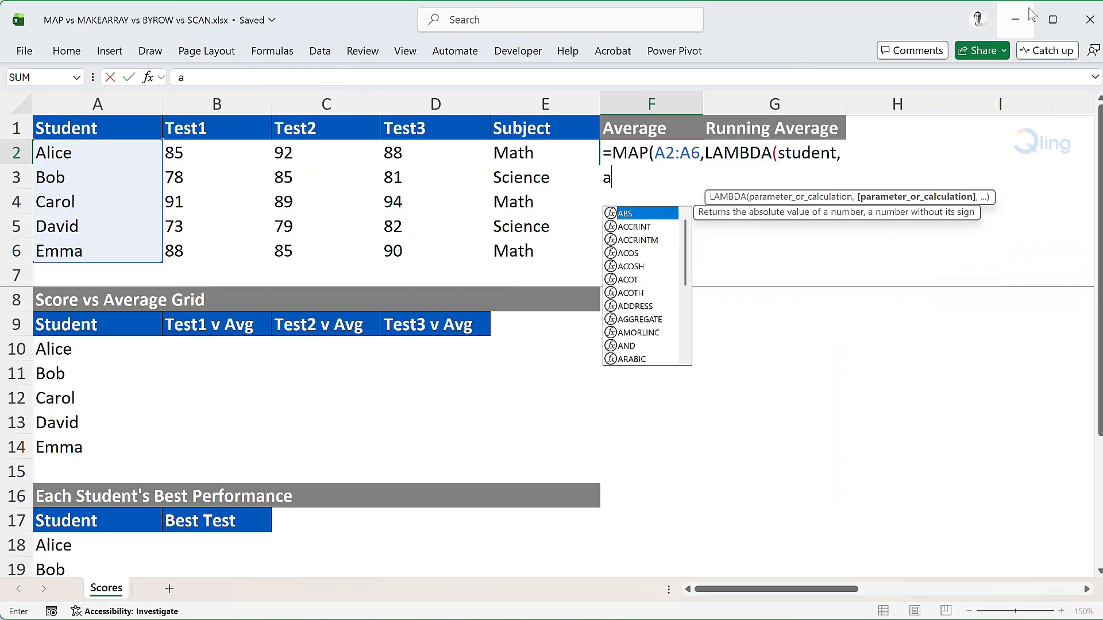
{"action": "type", "text": "verag"}
{"action": "key", "text": "Tab"}
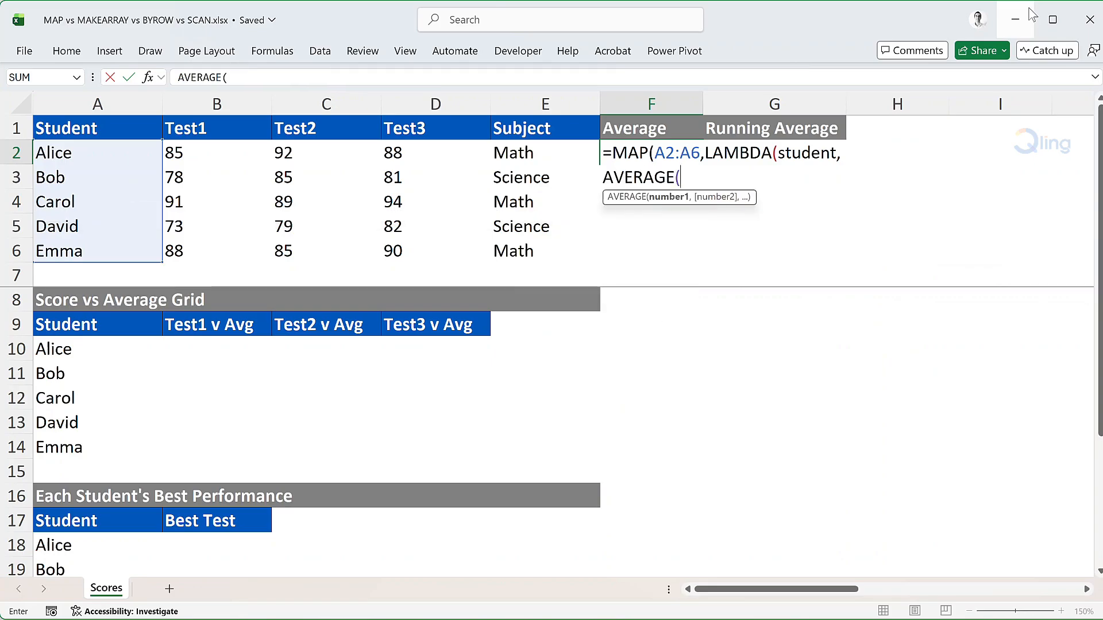
{"action": "type", "text": "index"}
{"action": "key", "text": "Tab"}
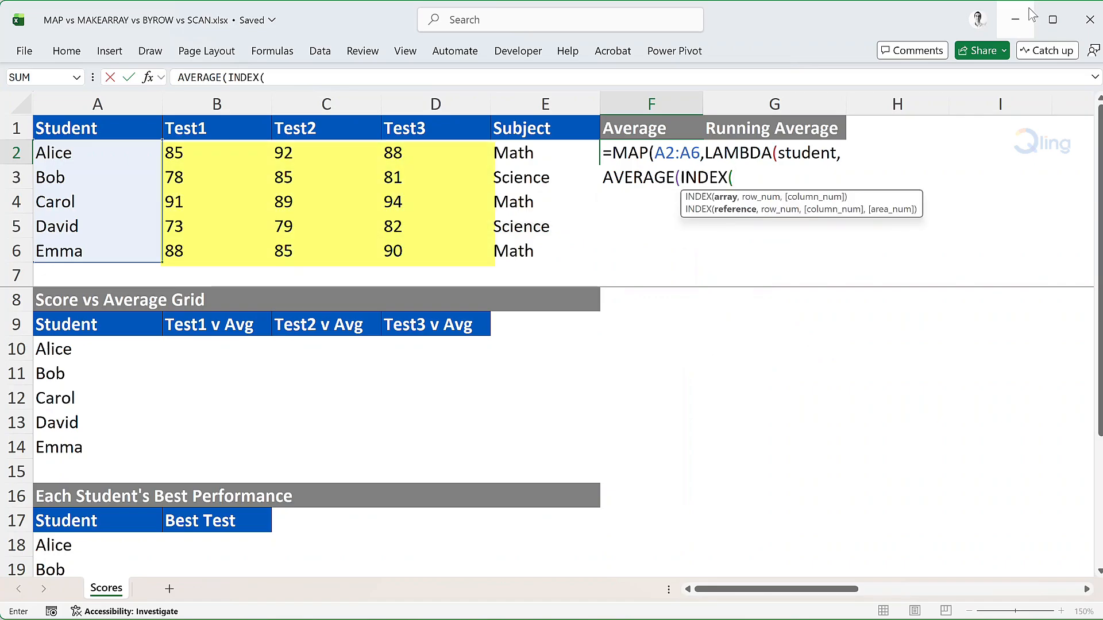
{"action": "type", "text": "B2:D"}
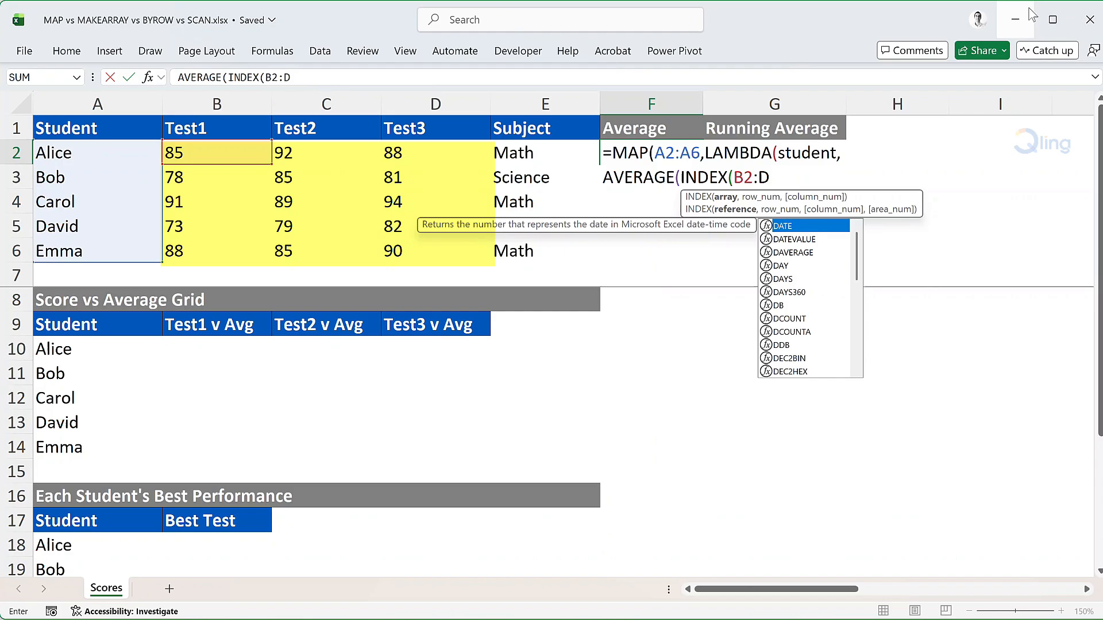
{"action": "type", "text": "6,"}
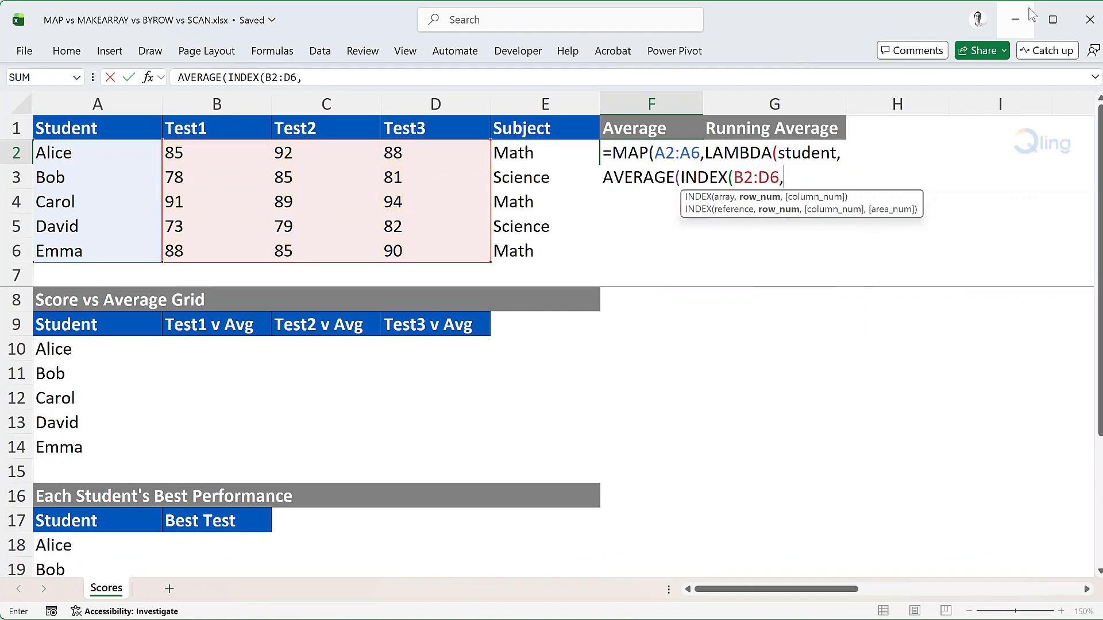
{"action": "type", "text": "mat"}
Set the INDEX row to MATCH(student,A2:A6,0), leave its column argument empty, and close and enter the Average formula
{"action": "key", "text": "Tab"}
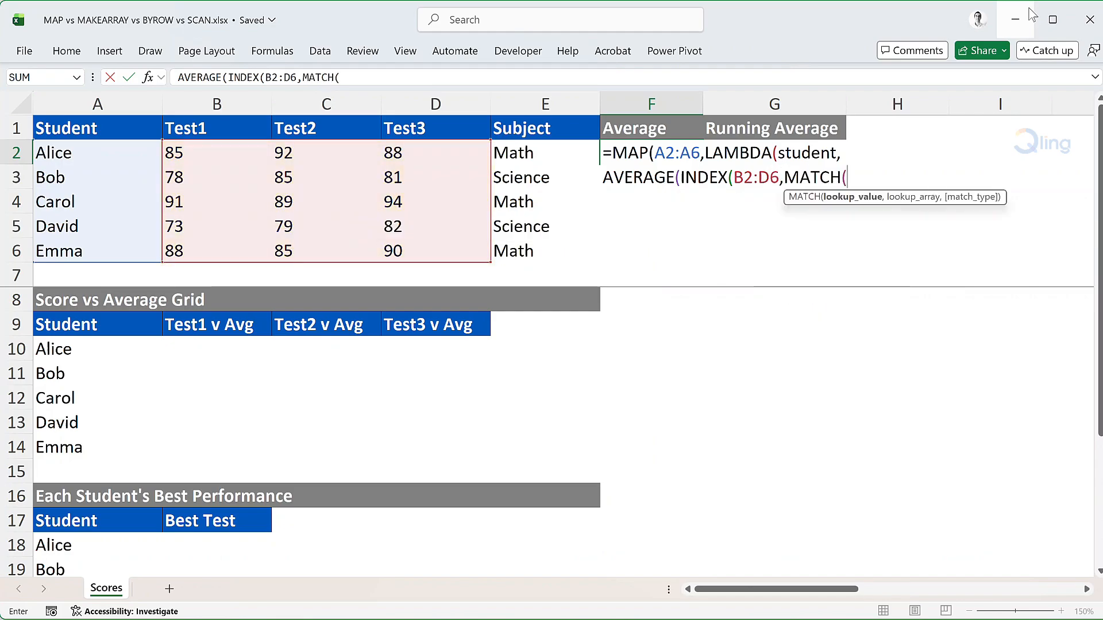
{"action": "type", "text": "s"}
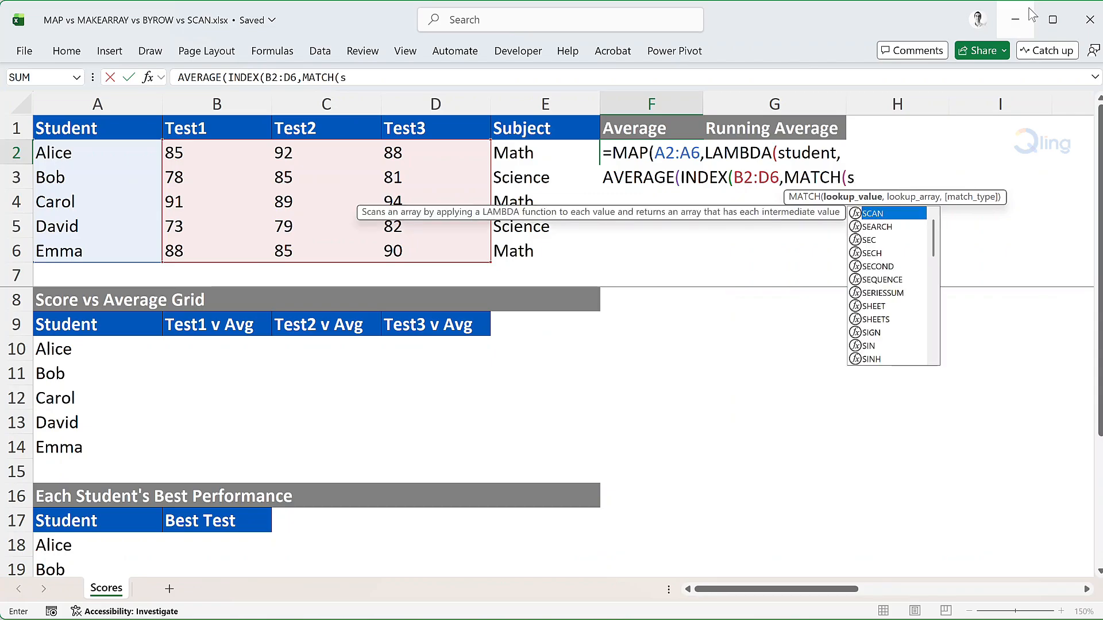
{"action": "type", "text": "tudent,A2"}
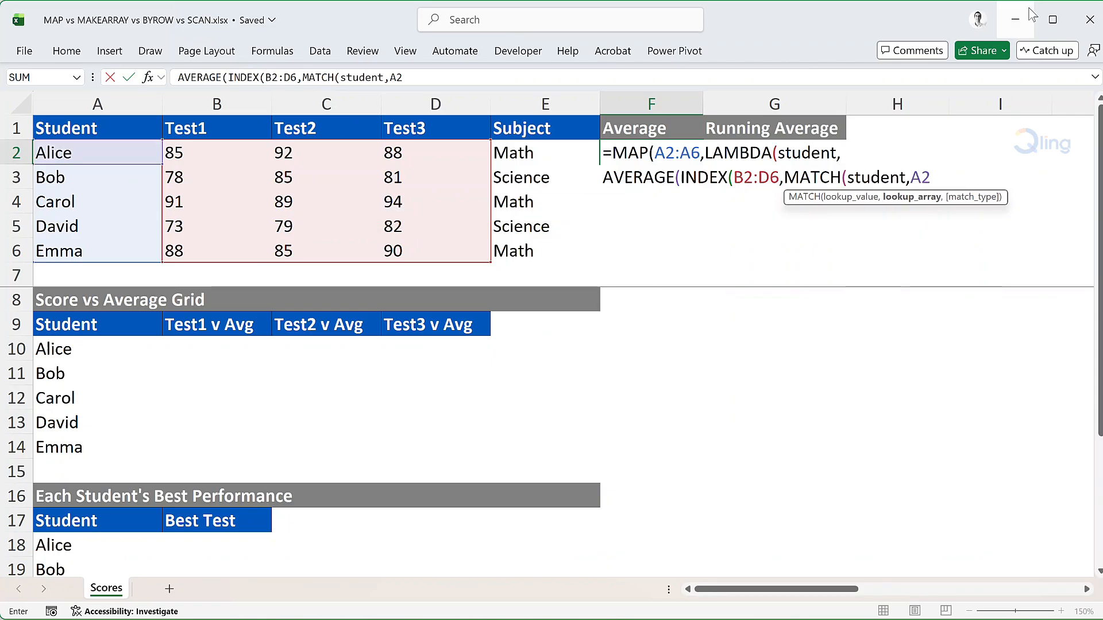
{"action": "type", "text": ":A6,0"}
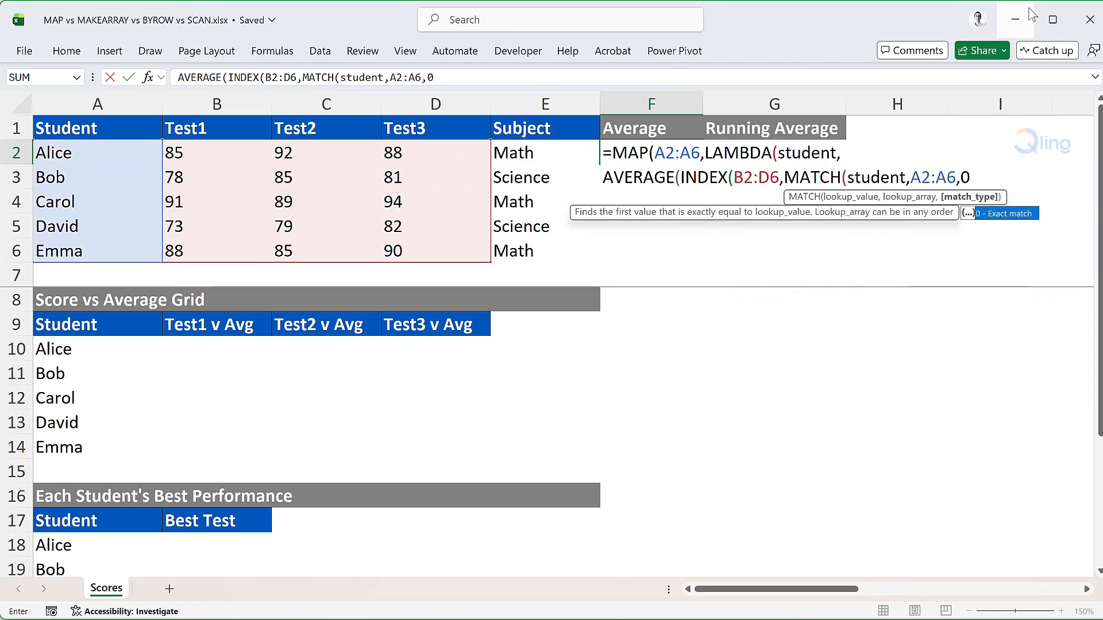
{"action": "type", "text": "),"}
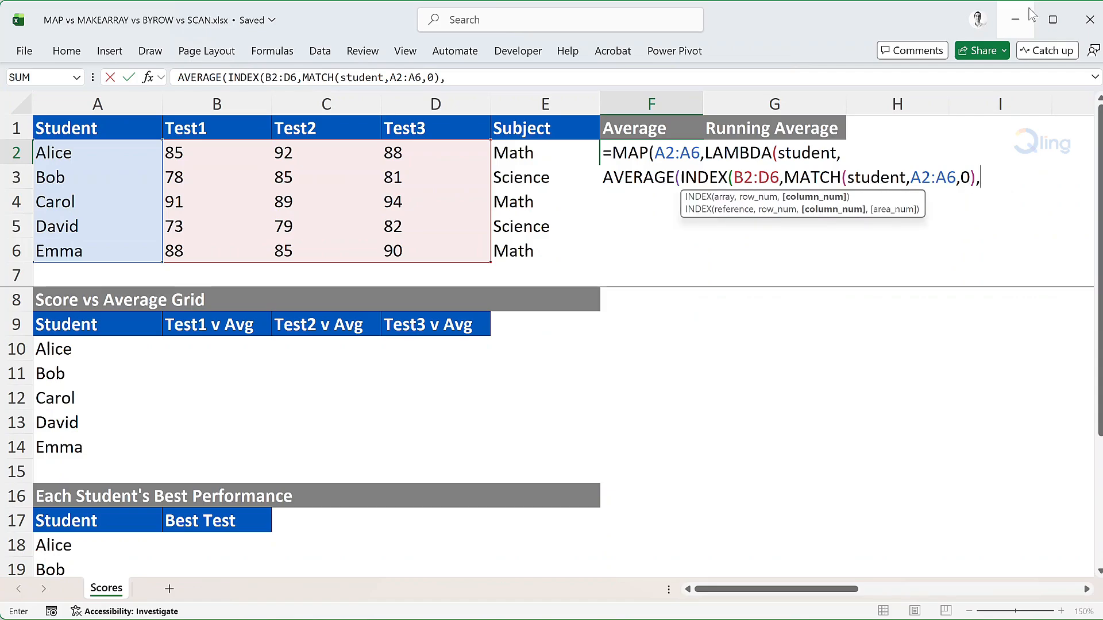
{"action": "type", "text": ")))"}
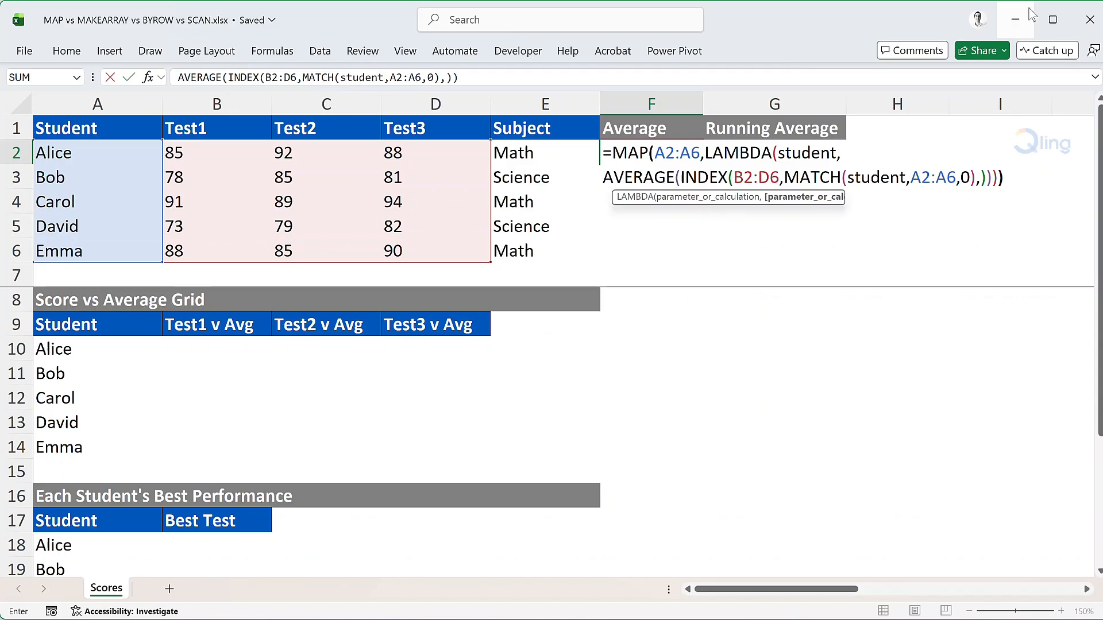
{"action": "type", "text": ")"}
{"action": "key", "text": "Return"}
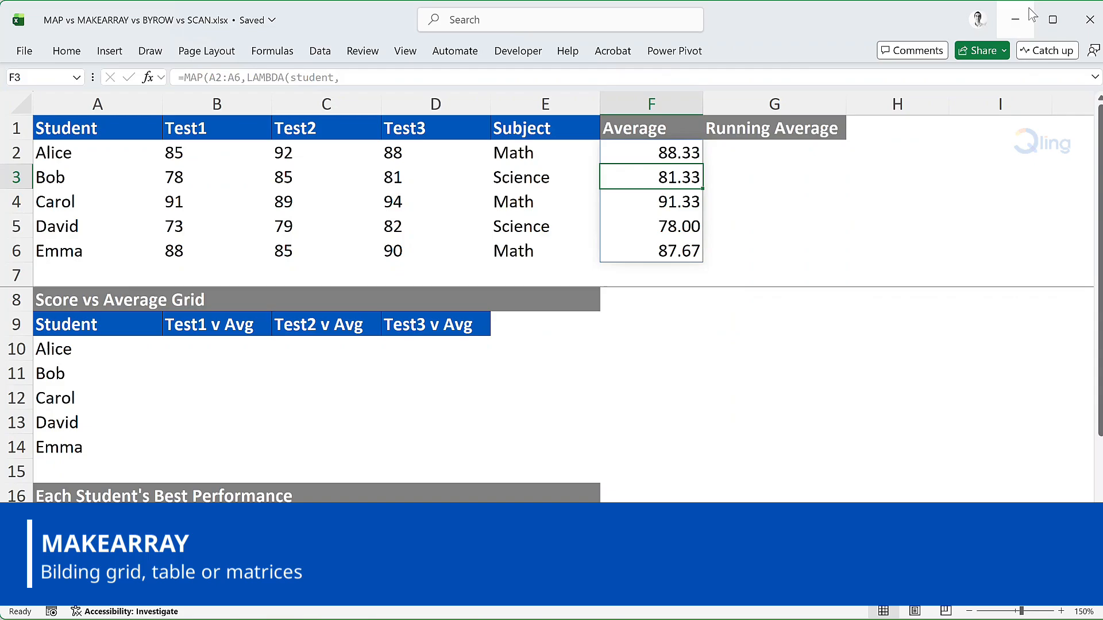
Start a MAKEARRAY formula in B10 with 5 rows, 3 columns and a LAMBDA taking row and col, ending in a line break
{"action": "left_click", "coordinate": [230, 350]}
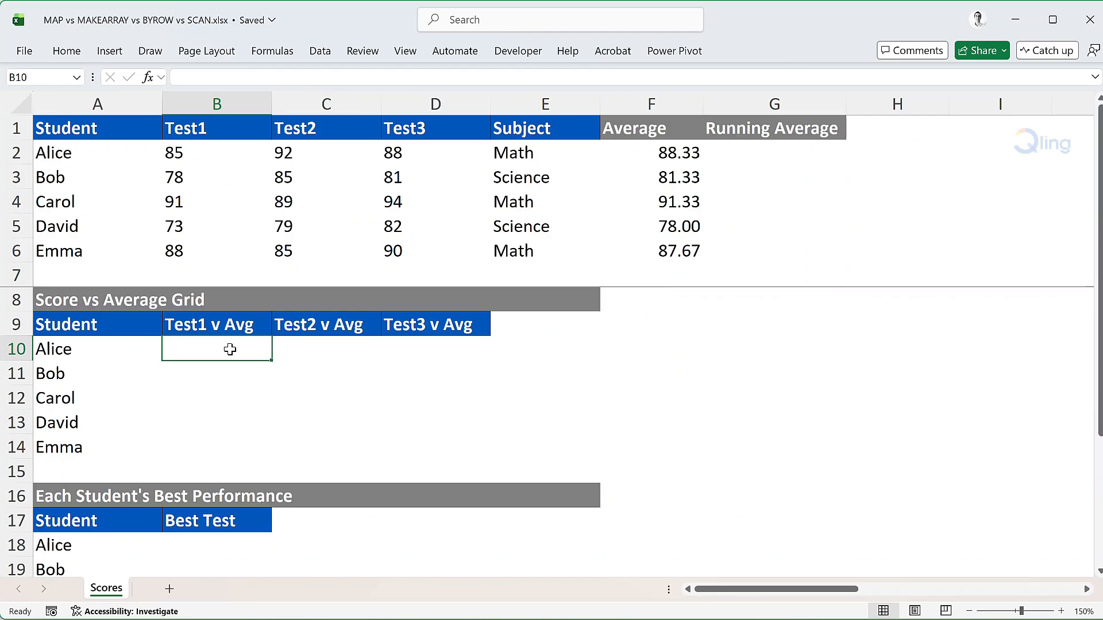
{"action": "type", "text": "=make"}
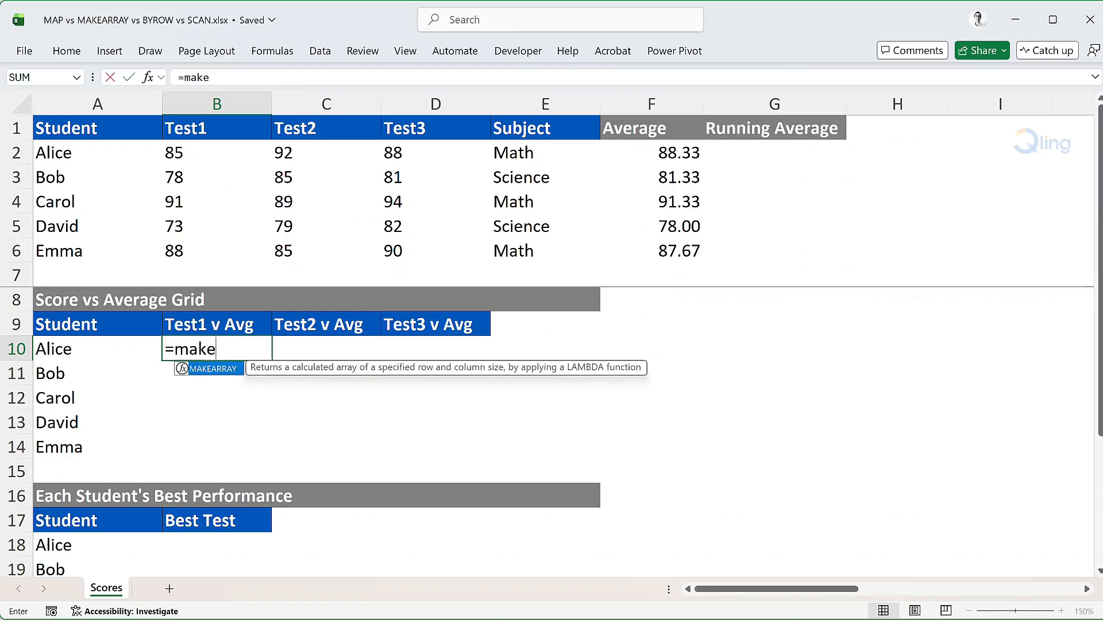
{"action": "key", "text": "Tab"}
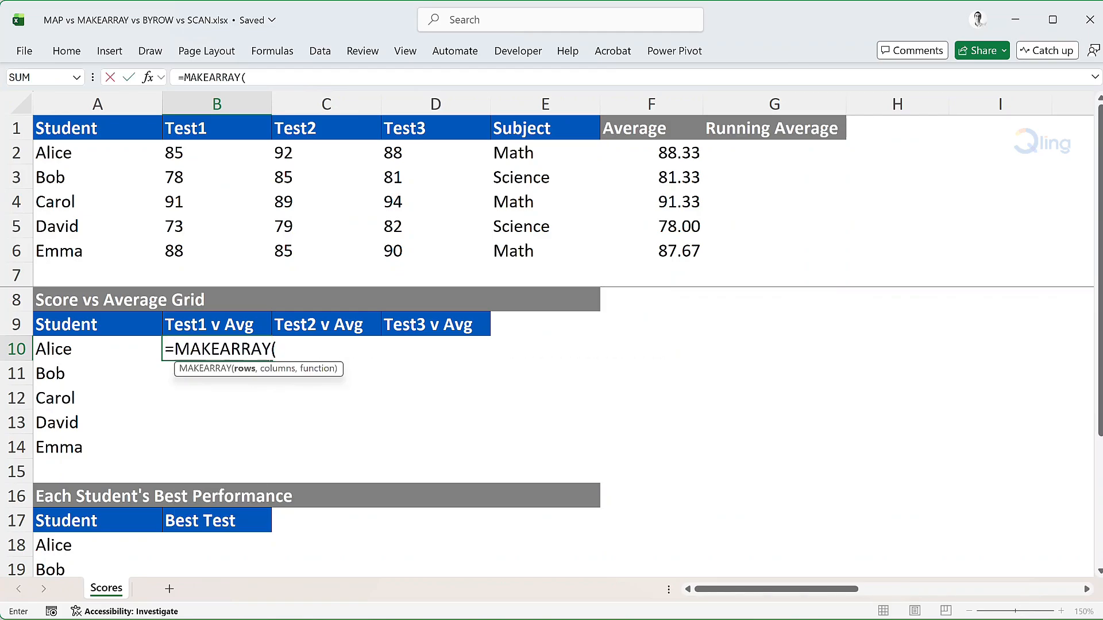
{"action": "type", "text": "5,3,"}
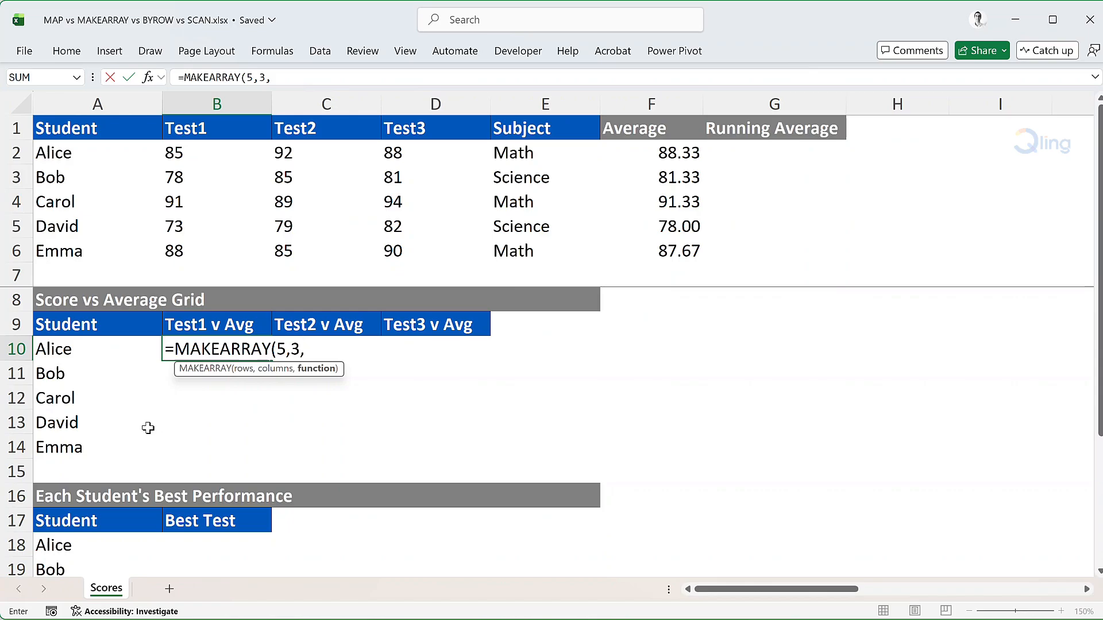
{"action": "type", "text": "lambda"}
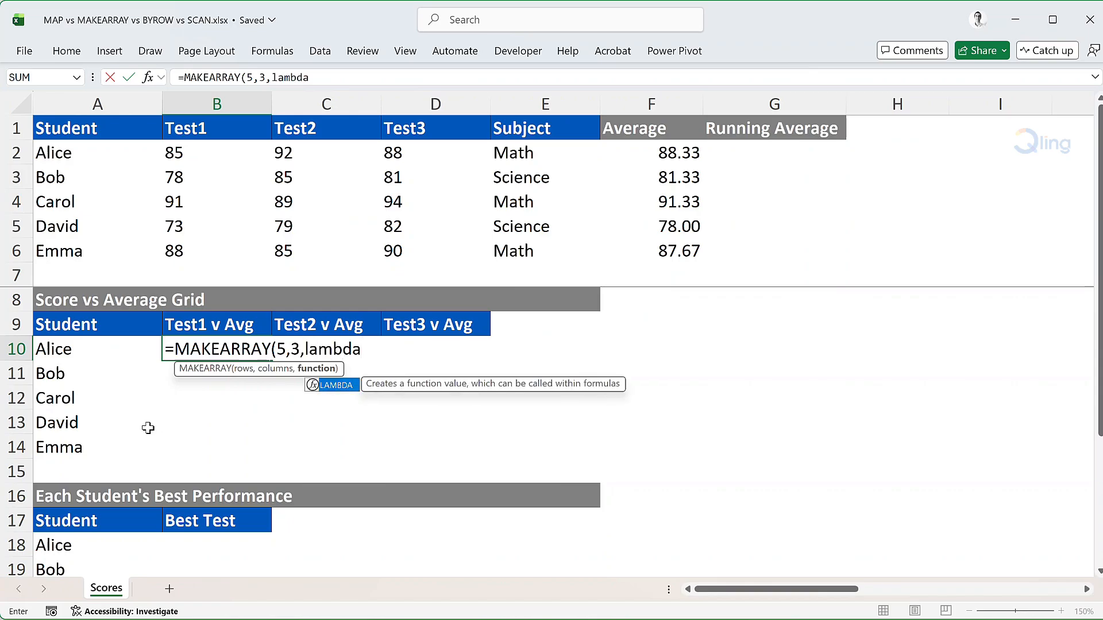
{"action": "key", "text": "Tab"}
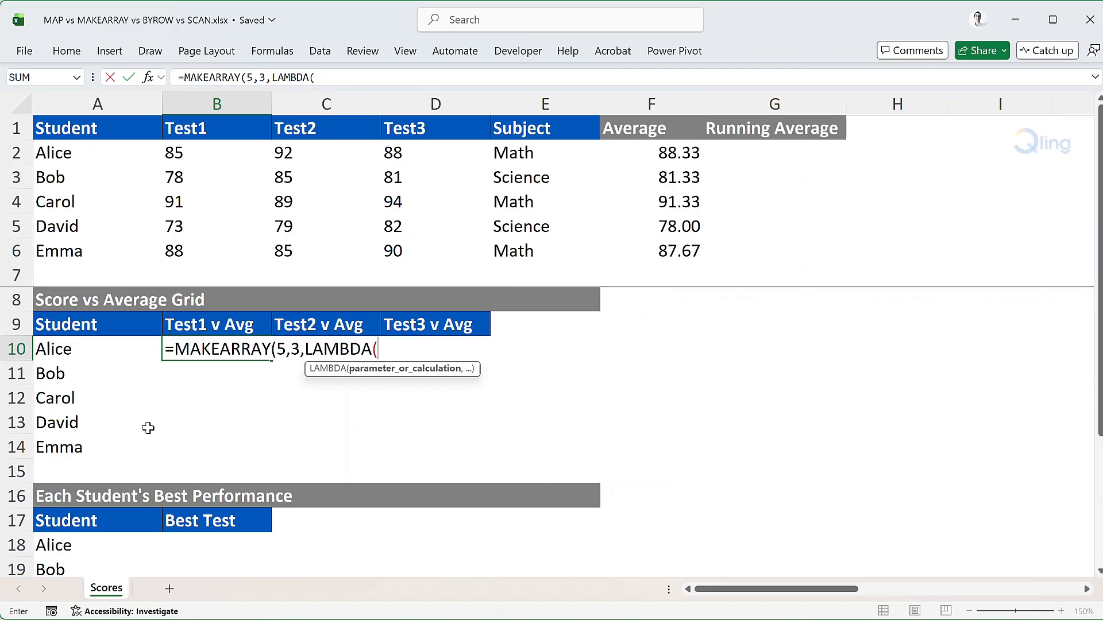
{"action": "type", "text": "row,col,"}
{"action": "key", "text": "alt+Return"}
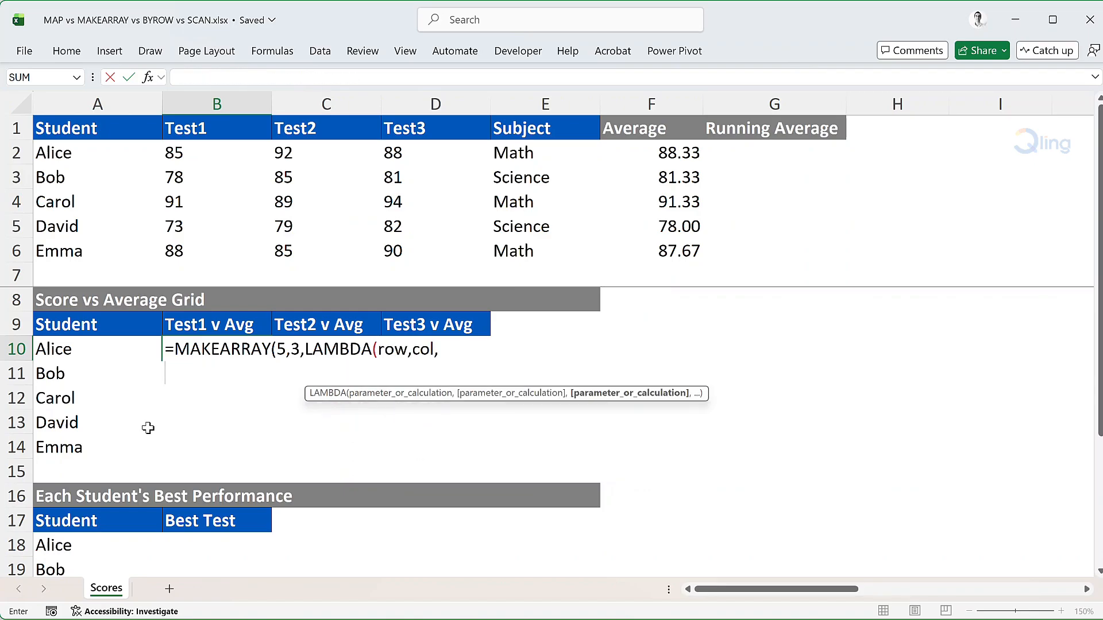
Add a LET function on new lines that defines student_score as INDEX(B2:D6,row,col)
{"action": "type", "text": "let"}
{"action": "key", "text": "Tab"}
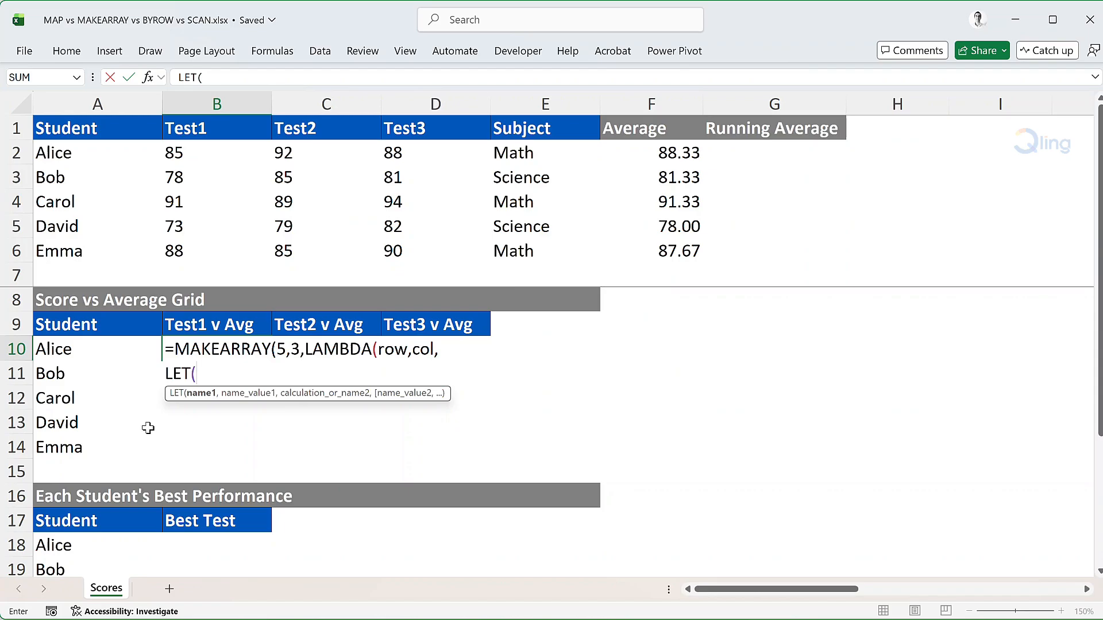
{"action": "key", "text": "alt+Return"}
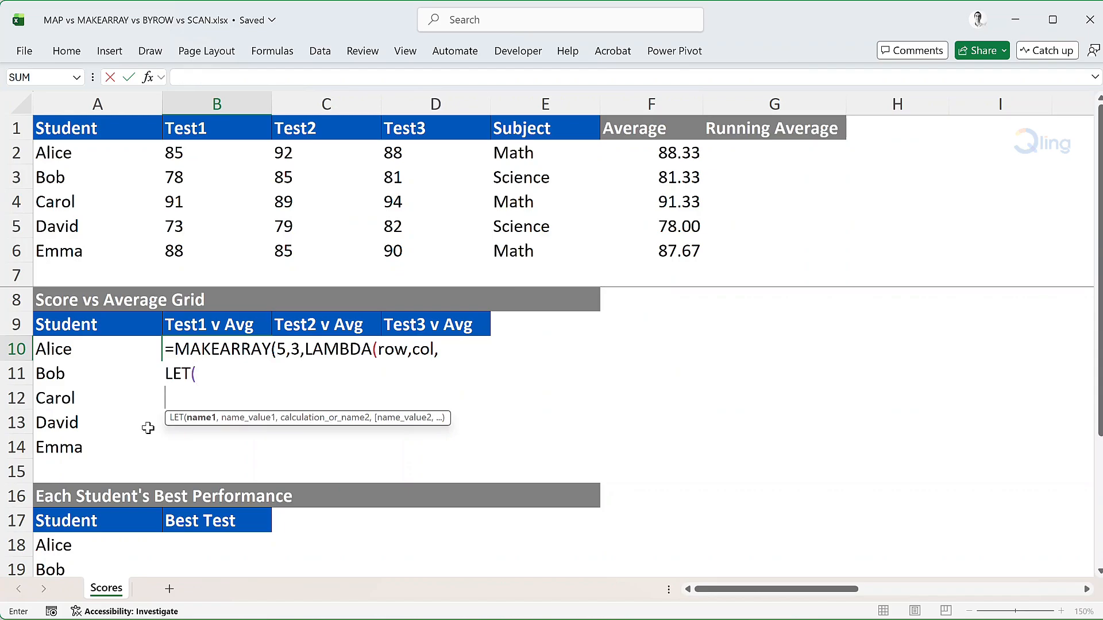
{"action": "type", "text": "student_"}
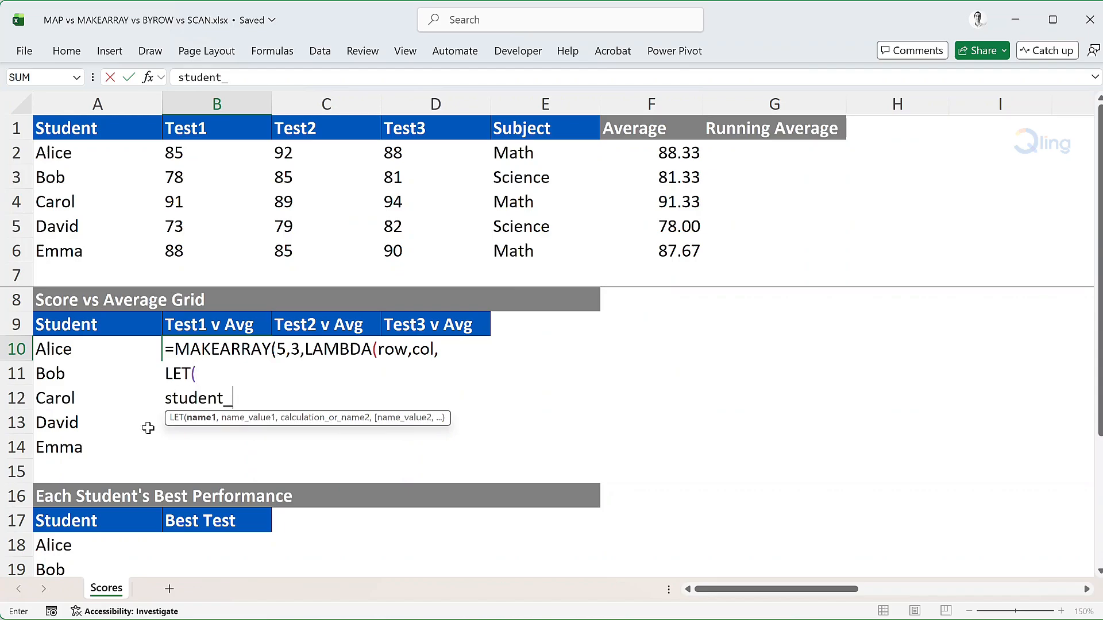
{"action": "type", "text": "score,inde"}
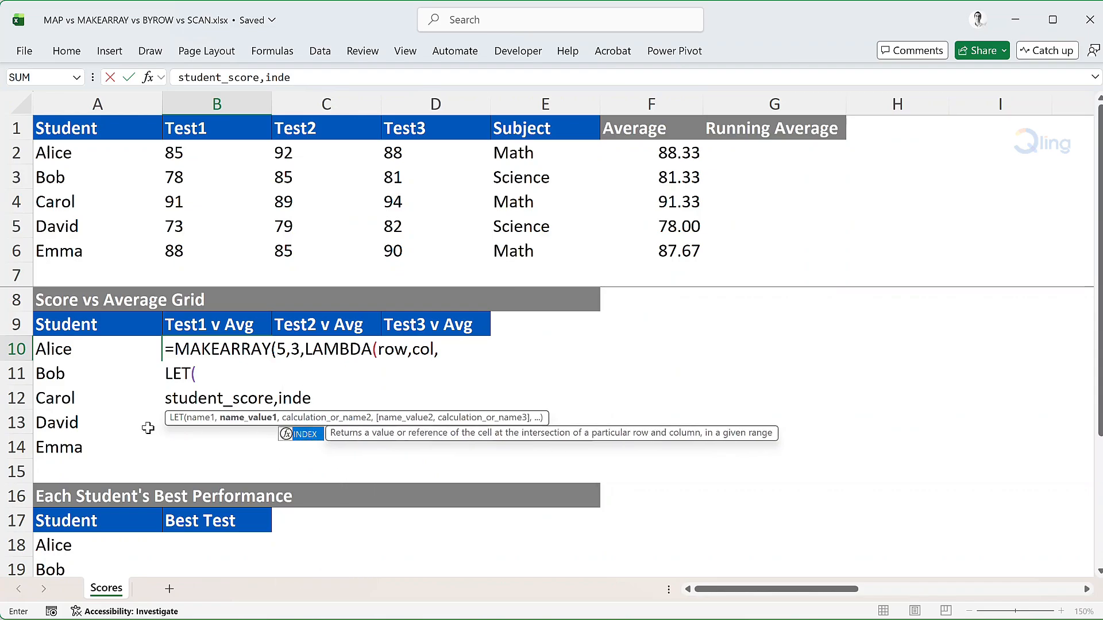
{"action": "type", "text": "x"}
{"action": "key", "text": "Tab"}
{"action": "type", "text": "B2:"}
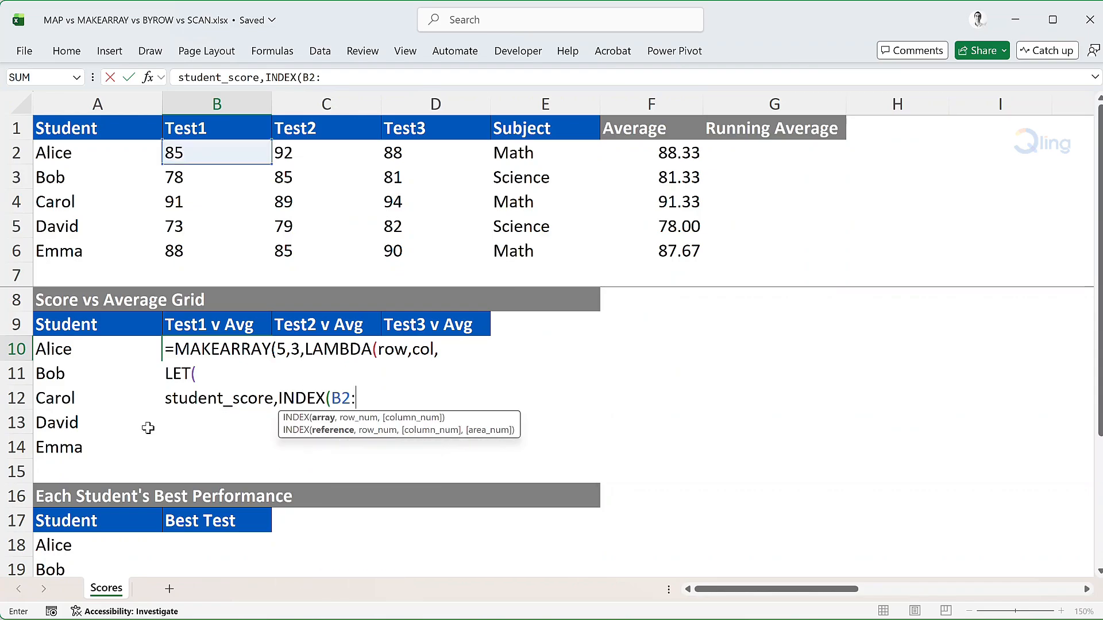
{"action": "type", "text": "D6,row,"}
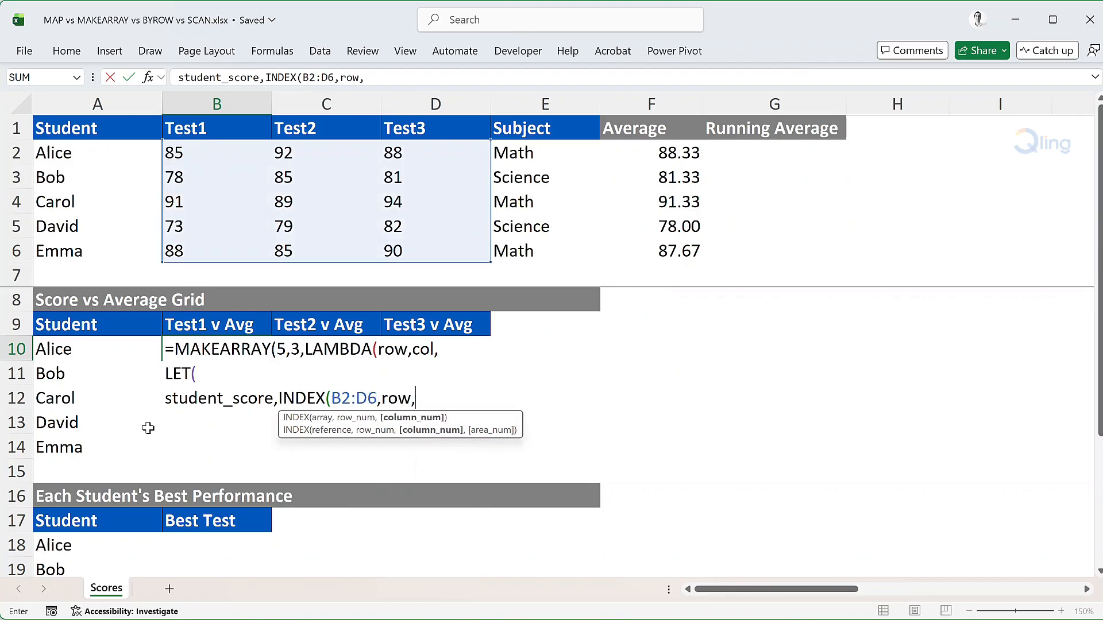
{"action": "type", "text": "col"}
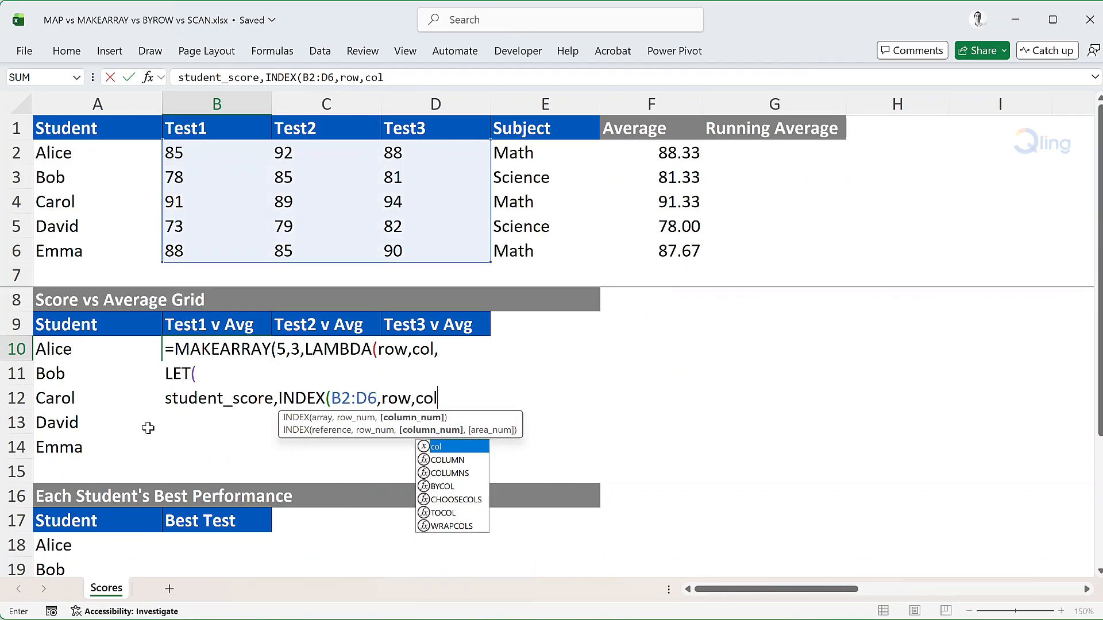
{"action": "type", "text": "),"}
{"action": "key", "text": "alt+Return"}
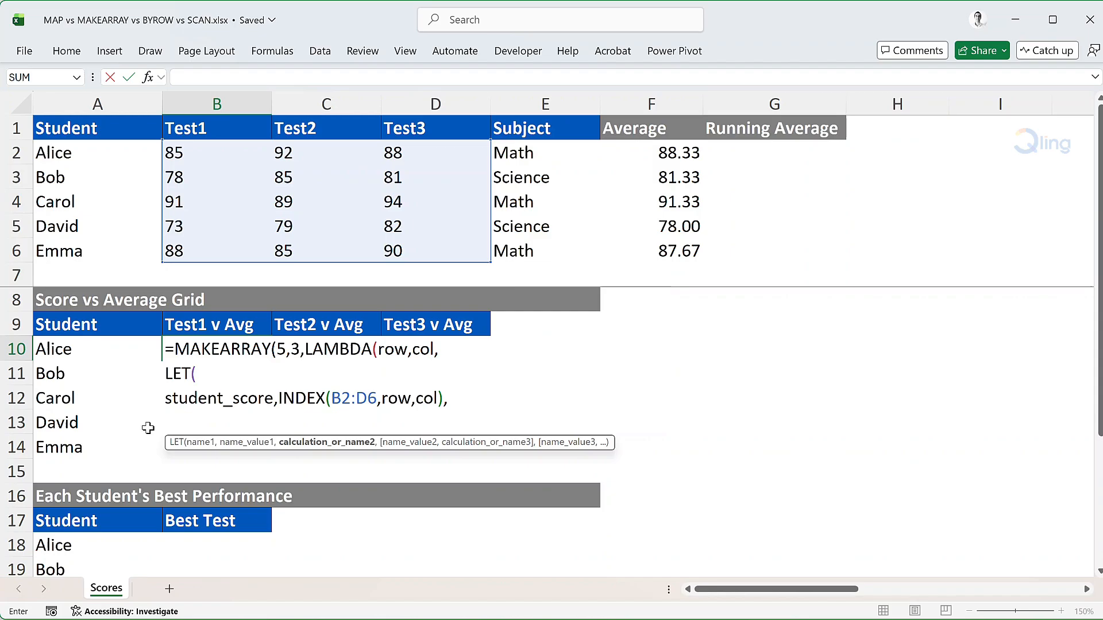
Define the LET variable class_avg_for_test as AVERAGE(INDEX(B2:D6,,col)) and start a new line
{"action": "type", "text": "class_avg"}
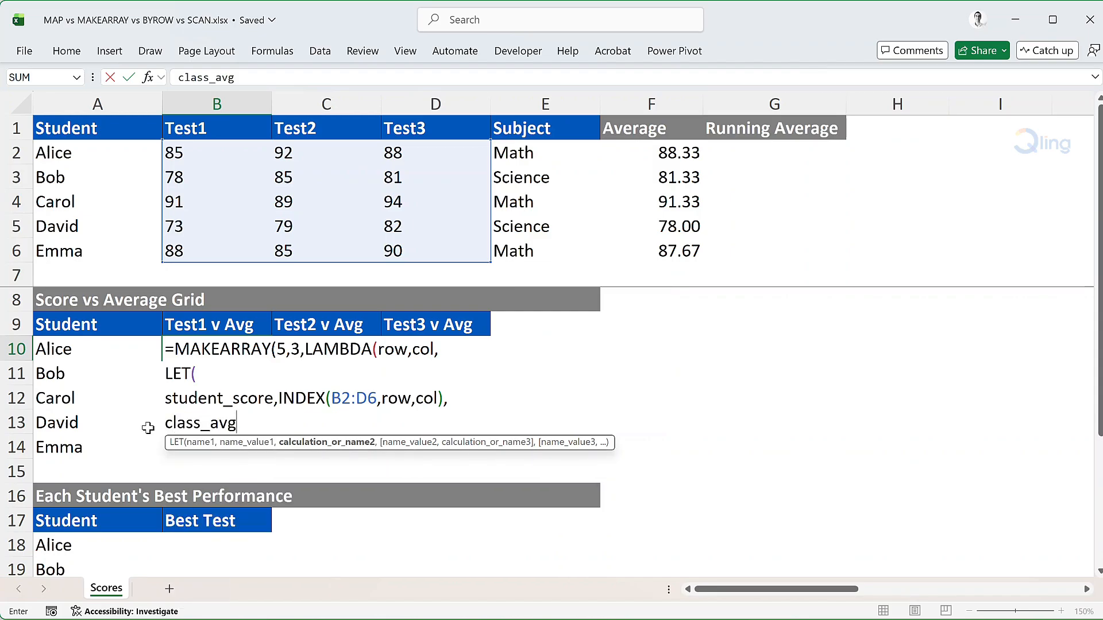
{"action": "type", "text": "_for_test,"}
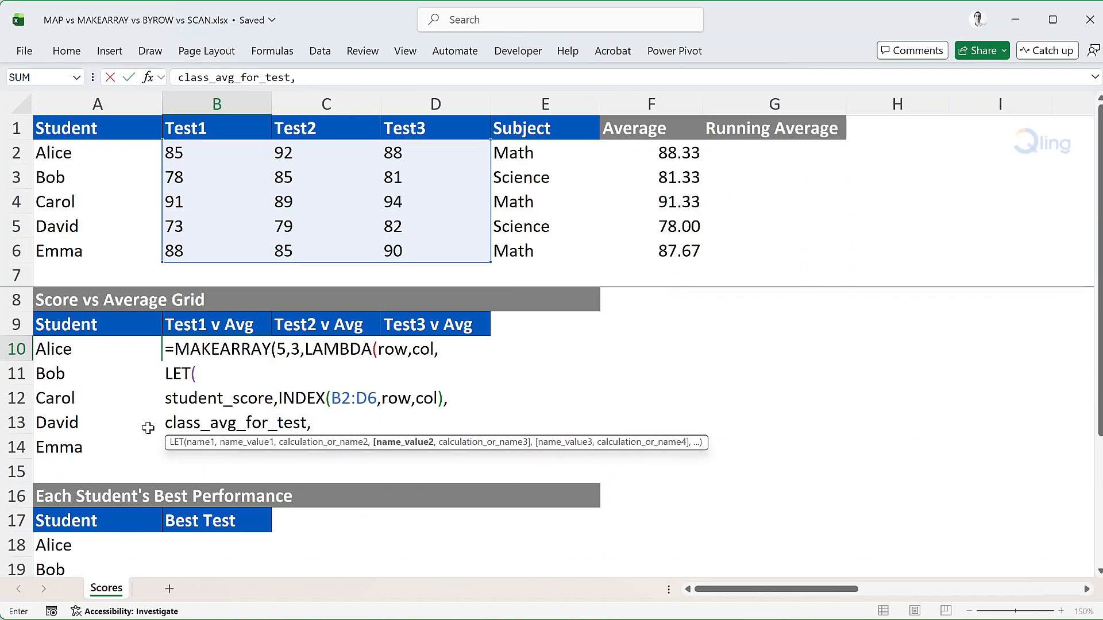
{"action": "type", "text": "Av"}
{"action": "key", "text": "Down"}
{"action": "key", "text": "Tab"}
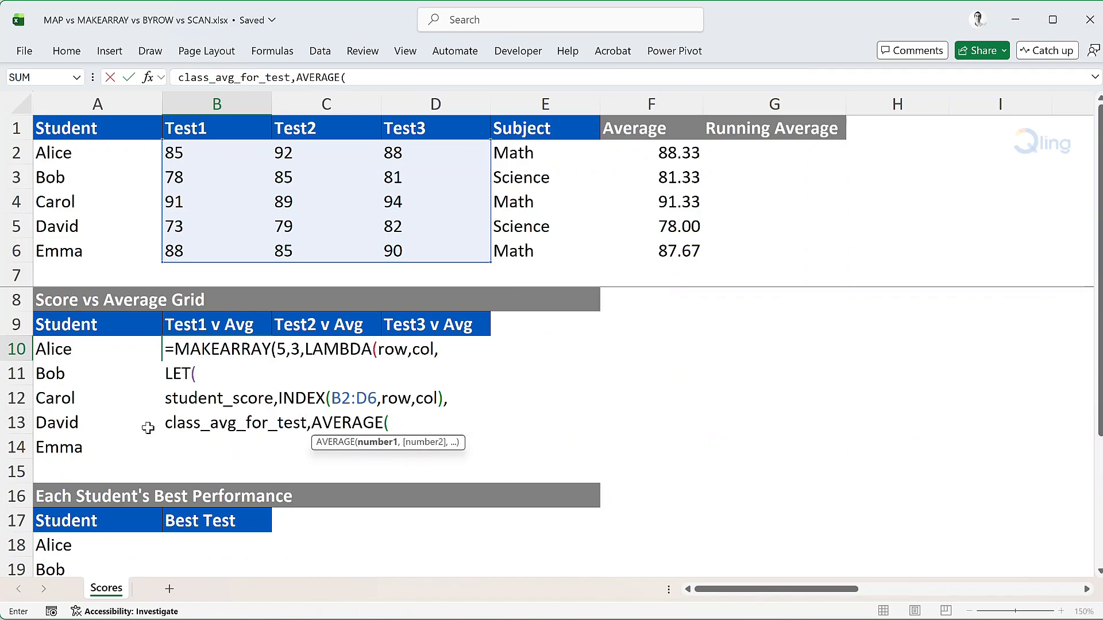
{"action": "type", "text": "IND"}
{"action": "key", "text": "Tab"}
{"action": "type", "text": "B2:D6"}
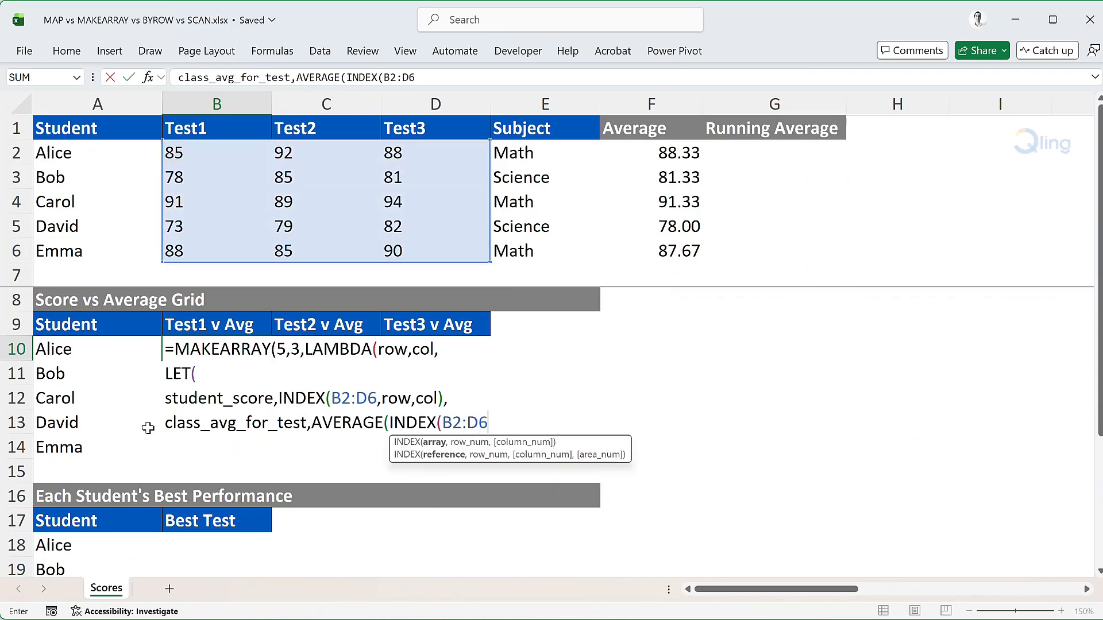
{"action": "type", "text": ",,col))"}
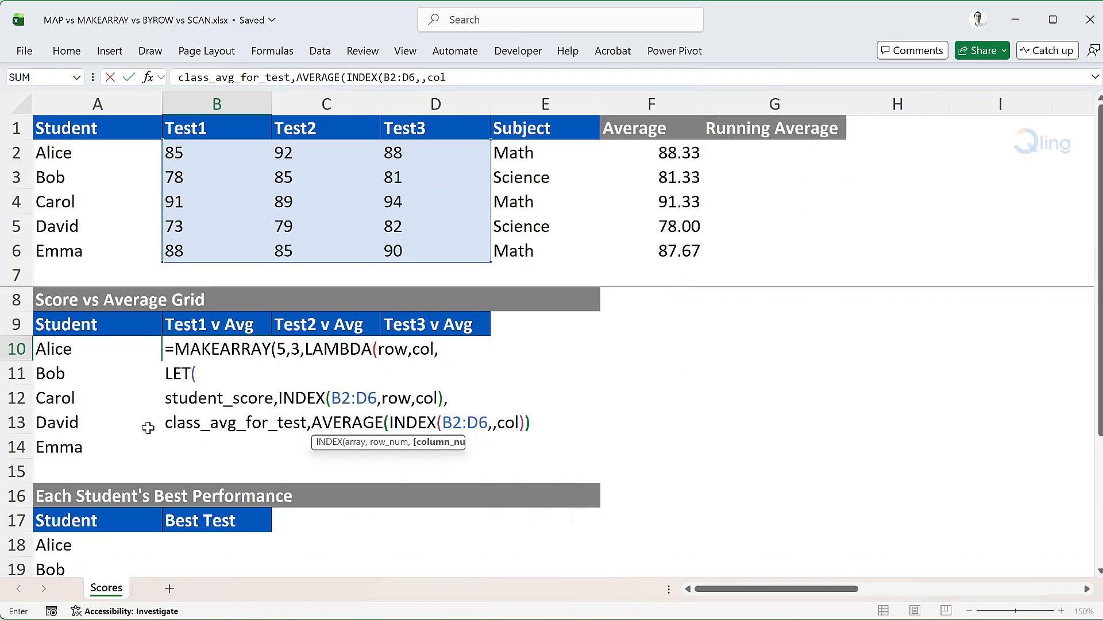
{"action": "type", "text": ","}
{"action": "key", "text": "alt+Return"}
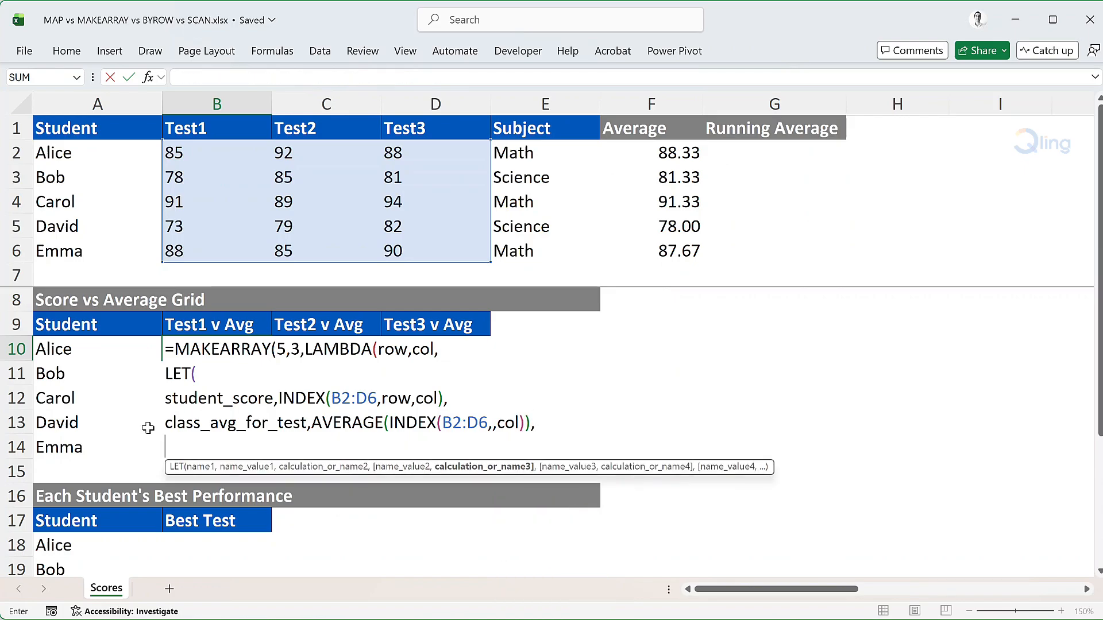
Define the LET variable difference_score as student_score-class_avg_for_test and start a new line
{"action": "type", "text": "diff"}
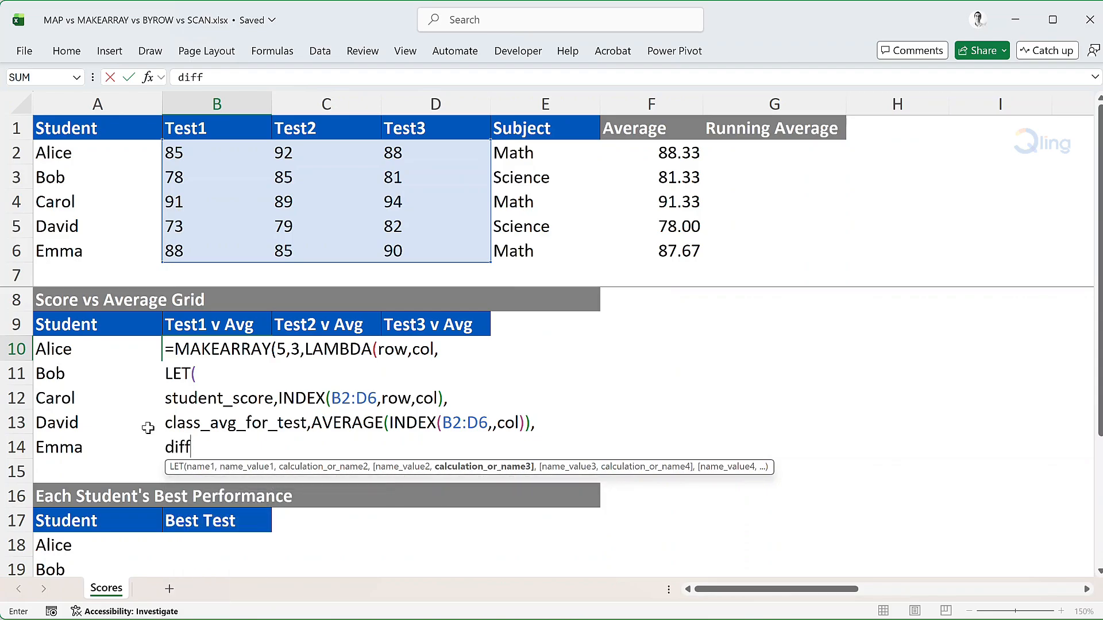
{"action": "type", "text": "erence_sco"}
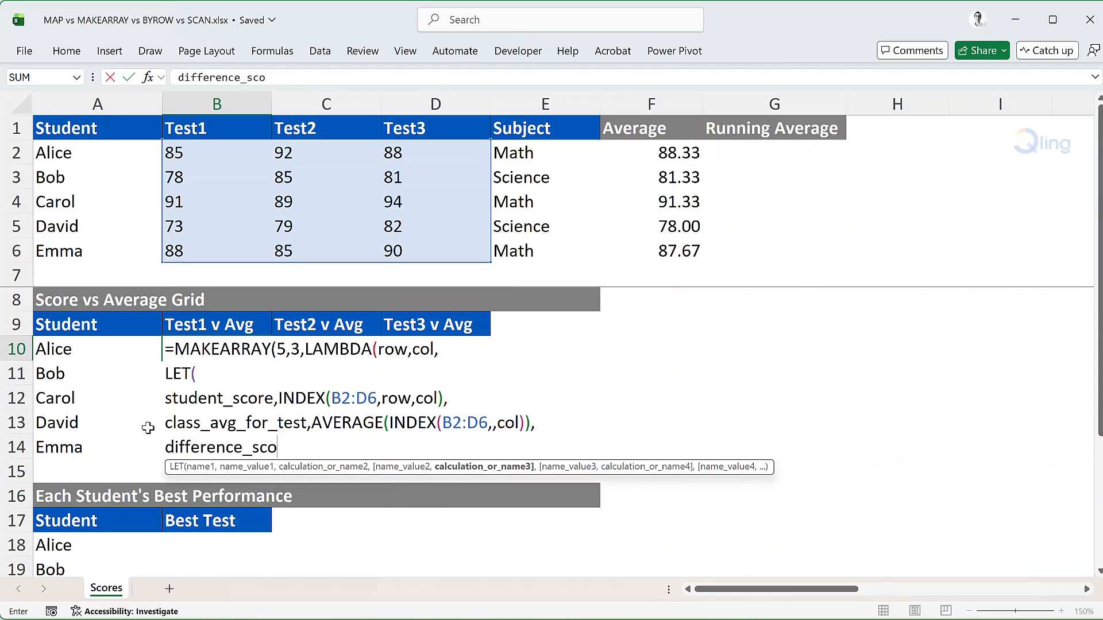
{"action": "type", "text": "re,student_score-class"}
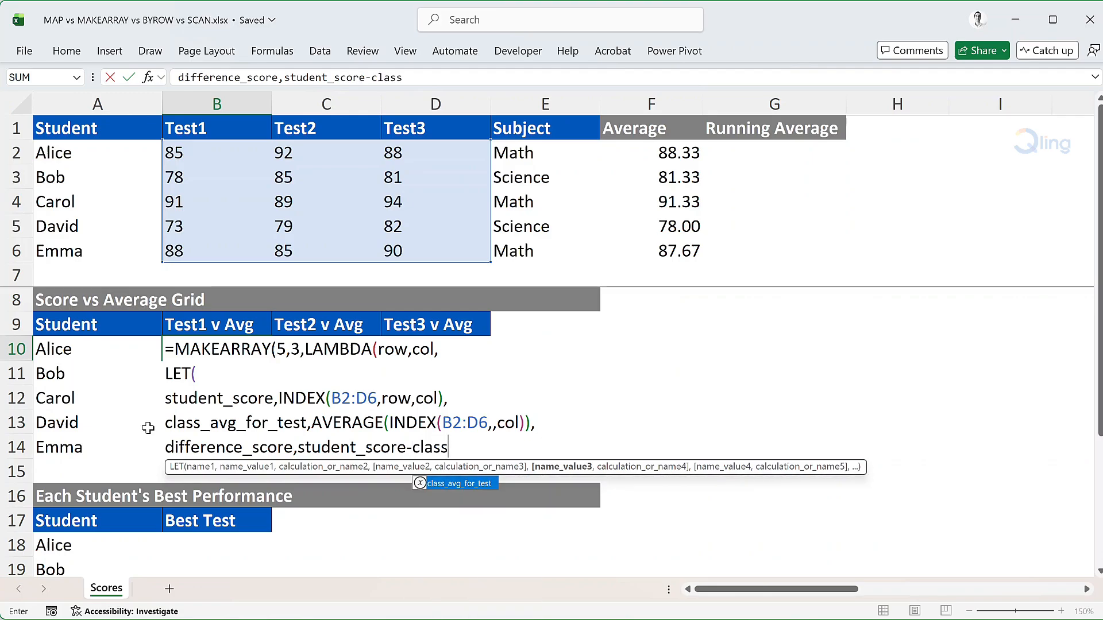
{"action": "key", "text": "Tab"}
{"action": "type", "text": ","}
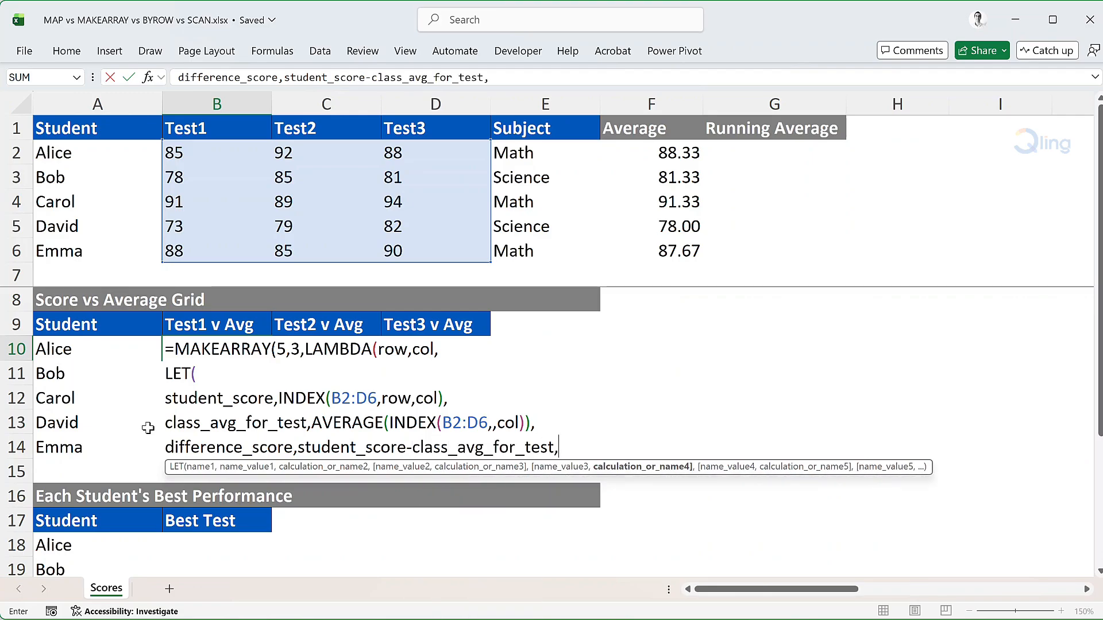
{"action": "key", "text": "alt+Return"}
Return difference_score from the LET, close and enter the MAKEARRAY formula, and check it against the average of the Test1 scores
{"action": "type", "text": "differ"}
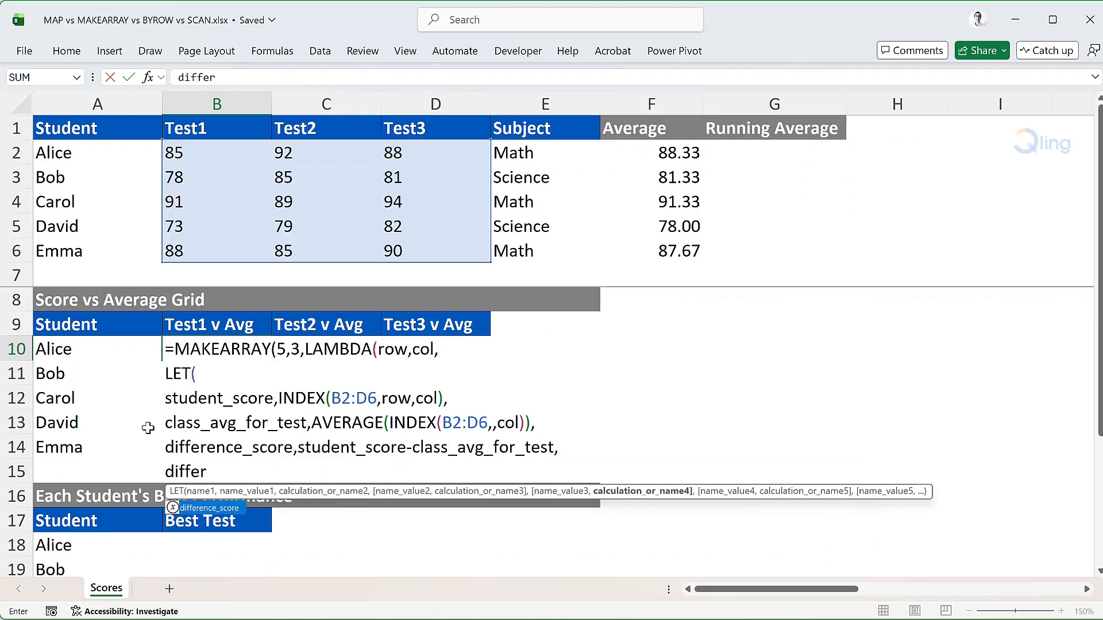
{"action": "key", "text": "Tab"}
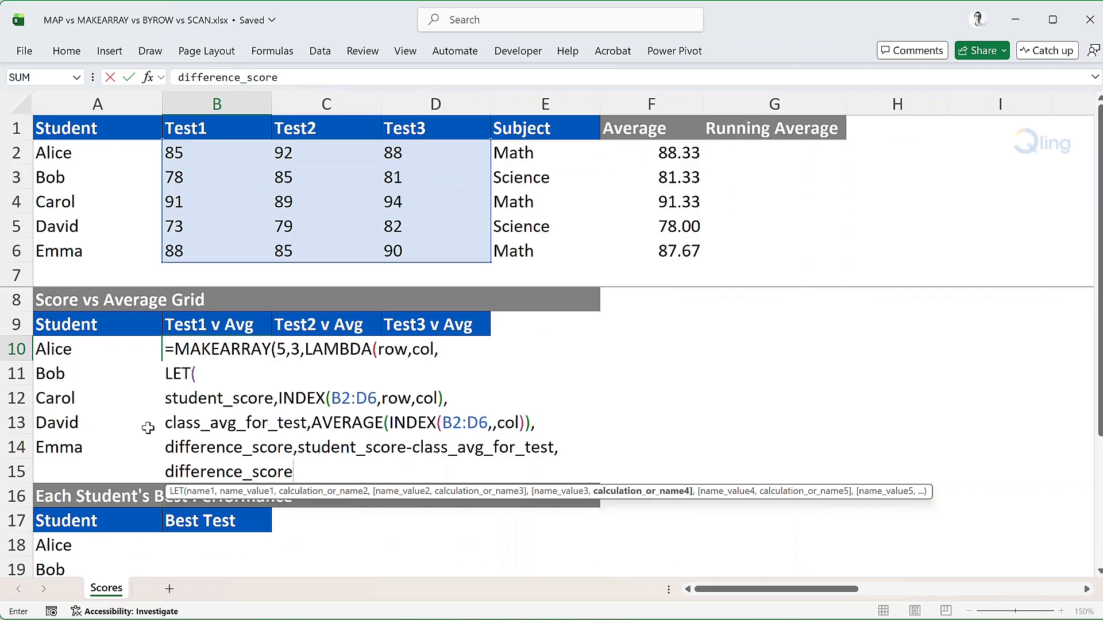
{"action": "type", "text": ")))"}
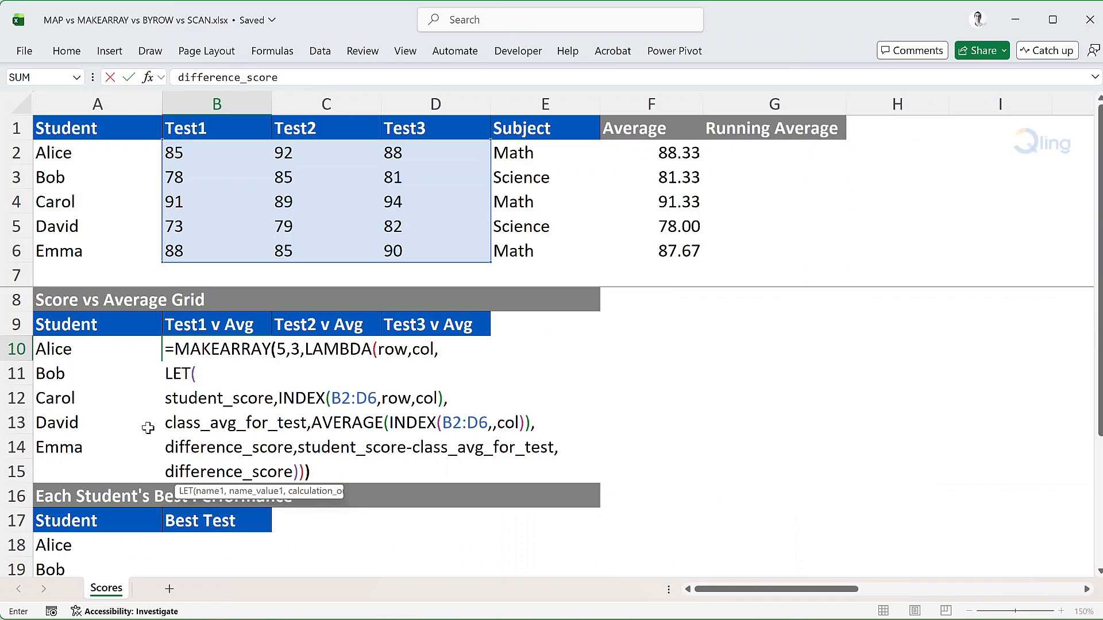
{"action": "key", "text": "Return"}
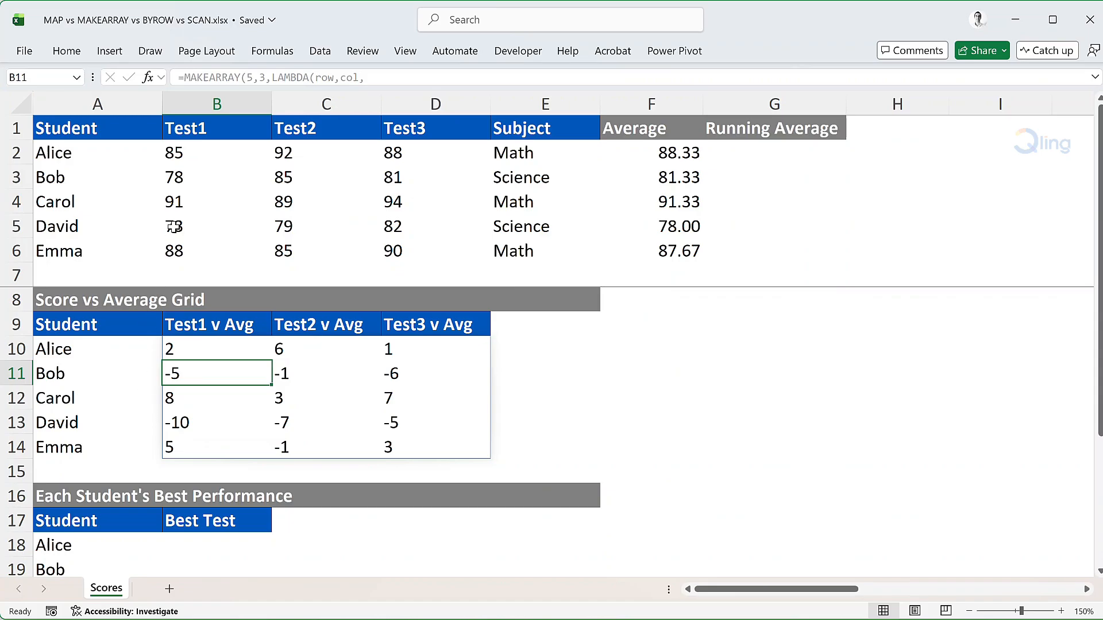
{"action": "left_click_drag", "start_coordinate": [186, 154], "coordinate": [189, 248]}
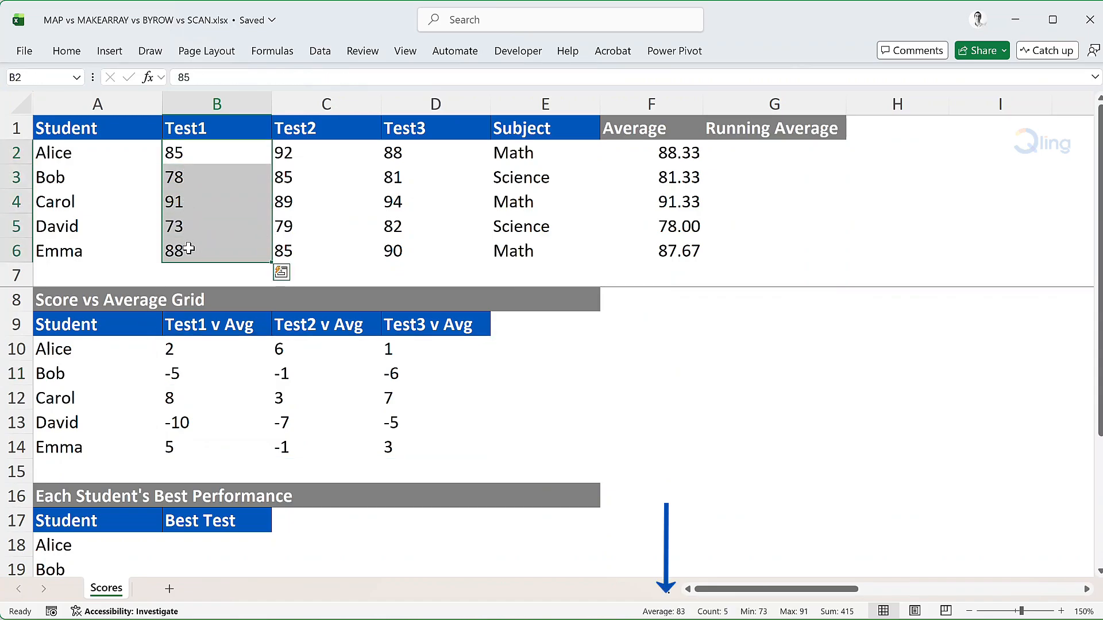
{"action": "left_click", "coordinate": [195, 353]}
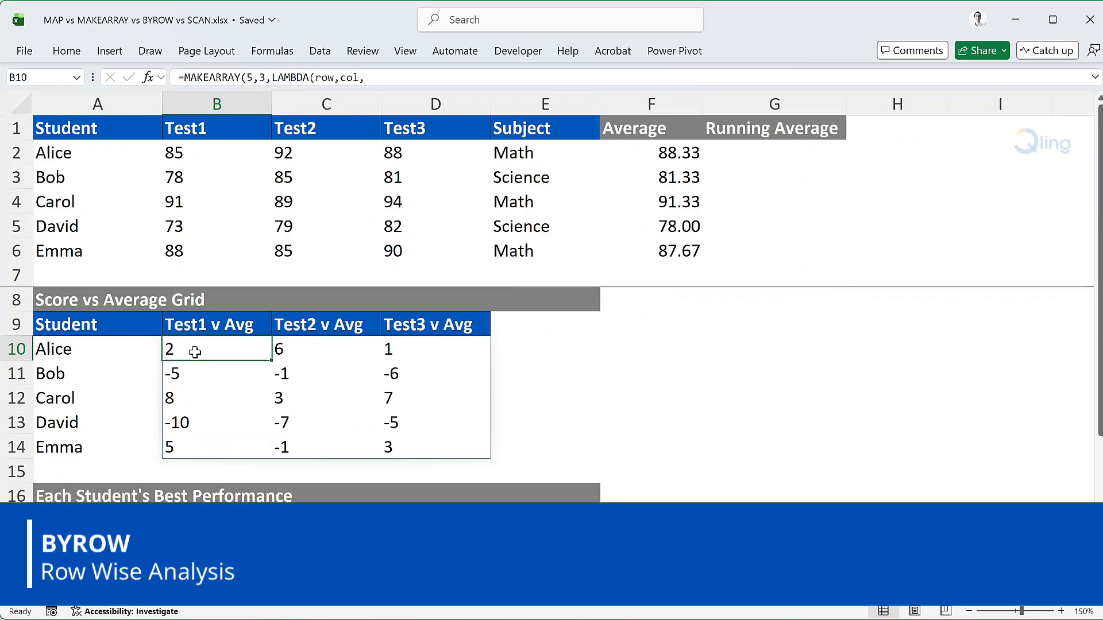
Start a BYROW formula in B18, the first Best Test cell, with B2:D6 as its array
{"action": "key", "text": "Left"}
{"action": "key", "text": "Down"}
{"action": "key", "text": "Down"}
{"action": "key", "text": "Down"}
{"action": "key", "text": "Down"}
{"action": "key", "text": "Down"}
{"action": "key", "text": "Down"}
{"action": "key", "text": "Down"}
{"action": "key", "text": "Down"}
{"action": "key", "text": "Down"}
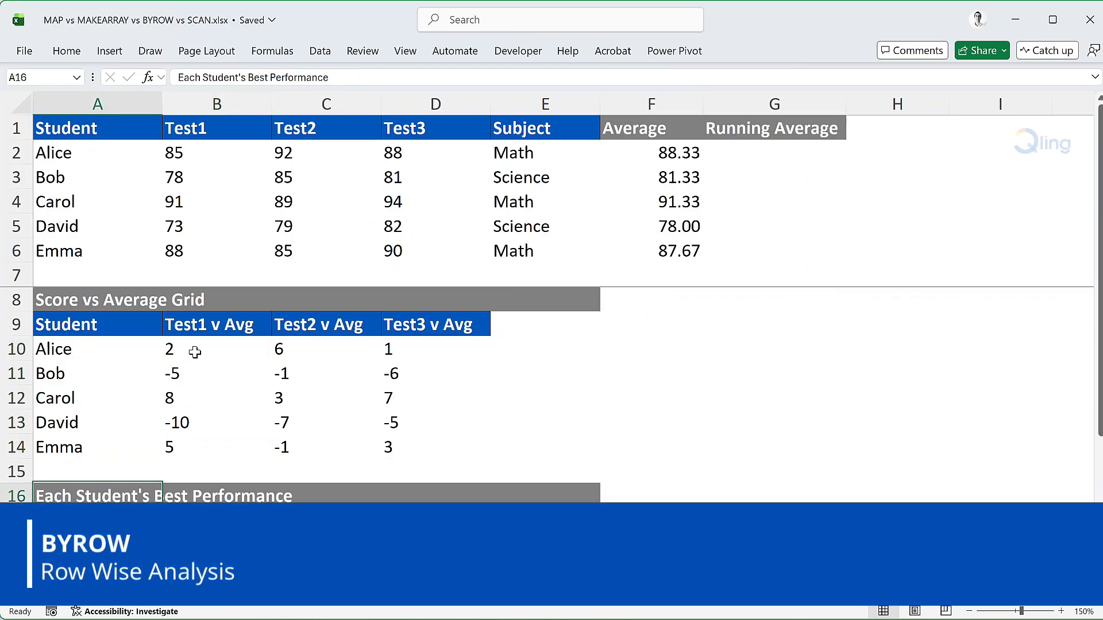
{"action": "key", "text": "Down"}
{"action": "key", "text": "Down"}
{"action": "key", "text": "Down"}
{"action": "key", "text": "Down"}
{"action": "key", "text": "Down"}
{"action": "key", "text": "Down"}
{"action": "key", "text": "Down"}
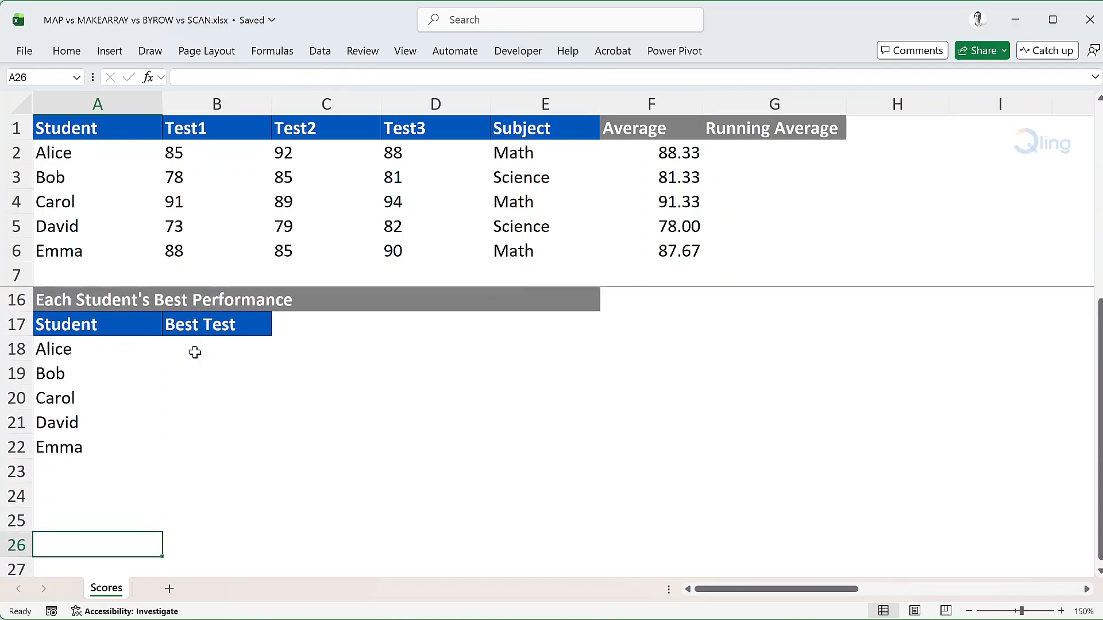
{"action": "left_click", "coordinate": [195, 353]}
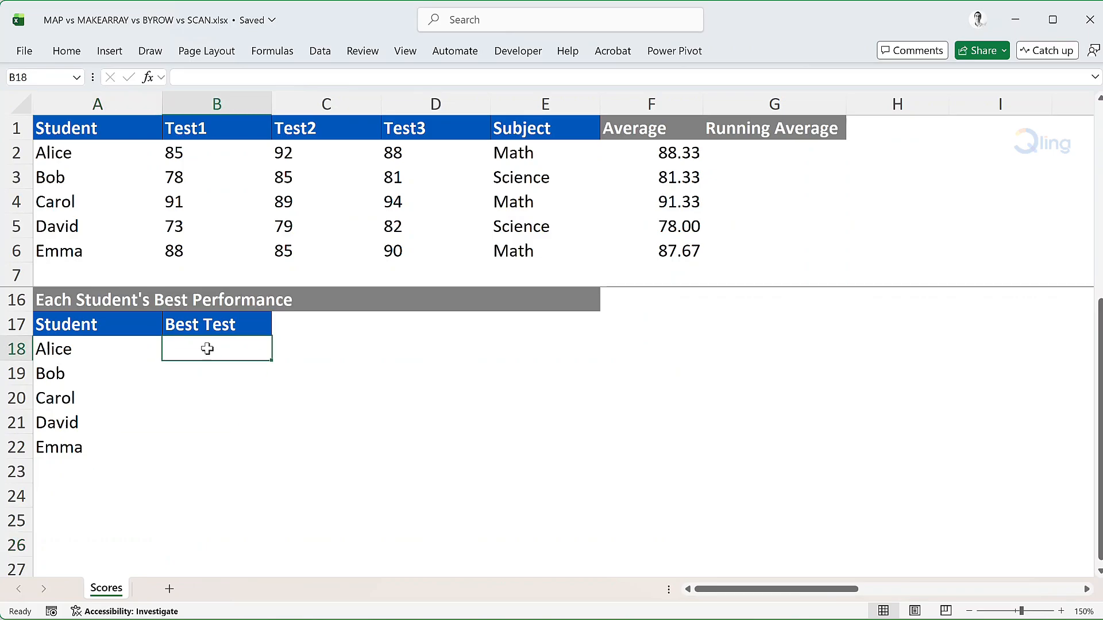
{"action": "type", "text": "=Byr"}
{"action": "key", "text": "Tab"}
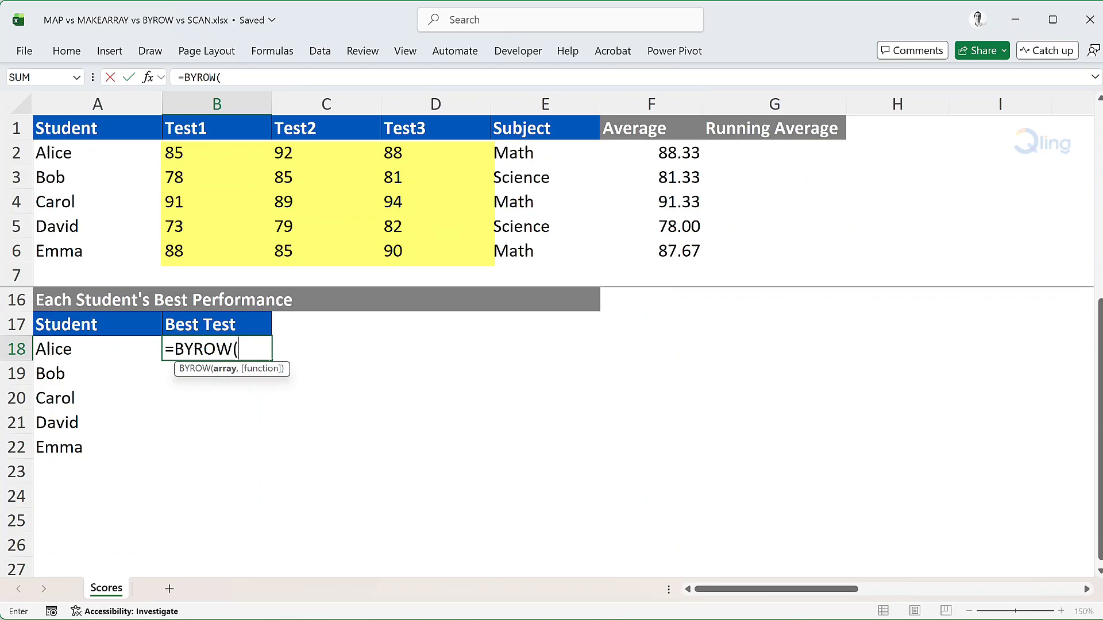
{"action": "type", "text": "B2:D"}
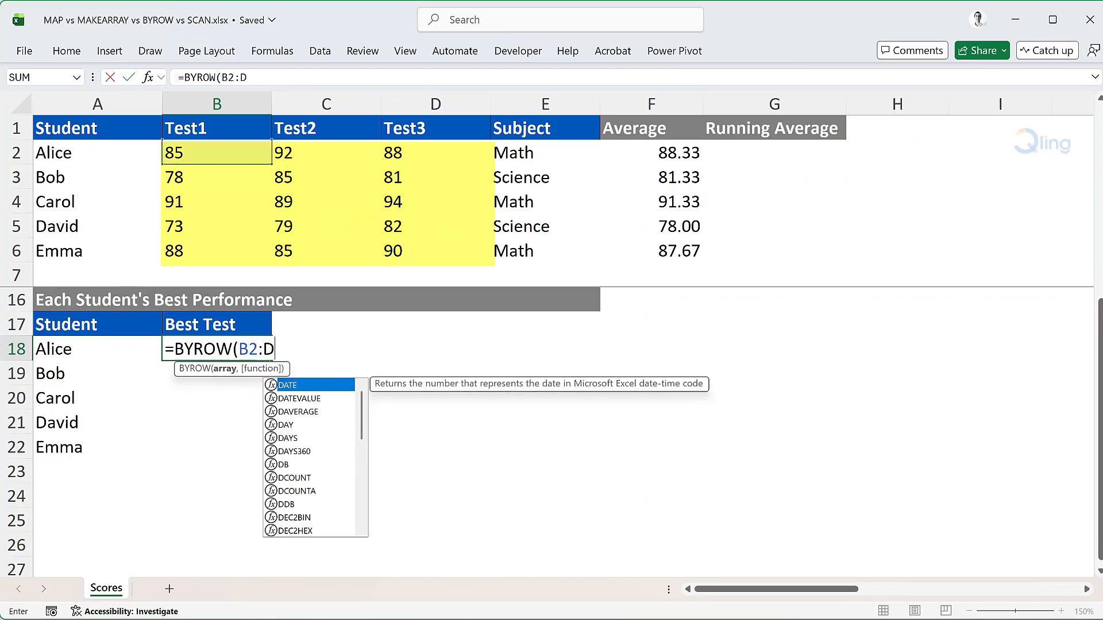
{"action": "type", "text": "6,LAM"}
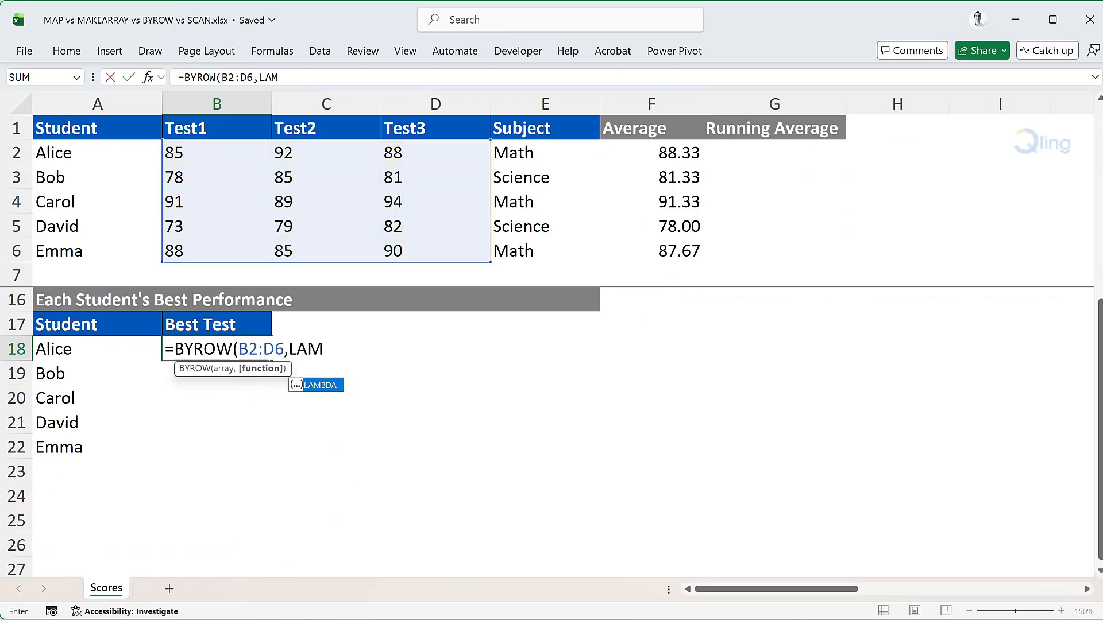
Add a LAMBDA taking student_scores as the BYROW function, with a LET function opened on new lines
{"action": "key", "text": "Tab"}
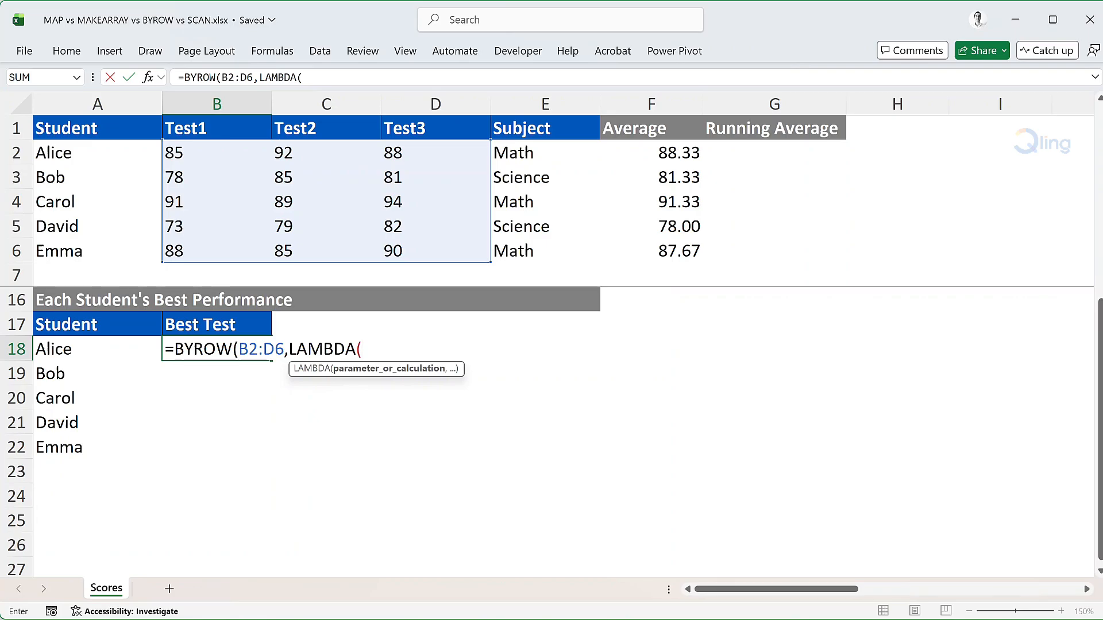
{"action": "type", "text": "student_scores,"}
{"action": "key", "text": "alt+Return"}
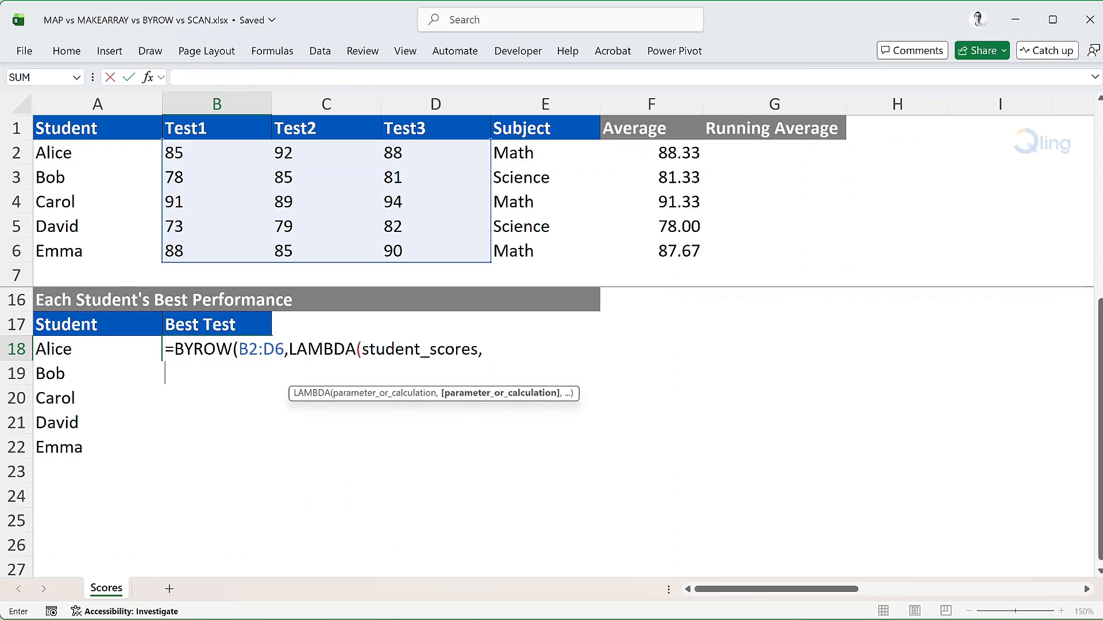
{"action": "type", "text": "LET( "}
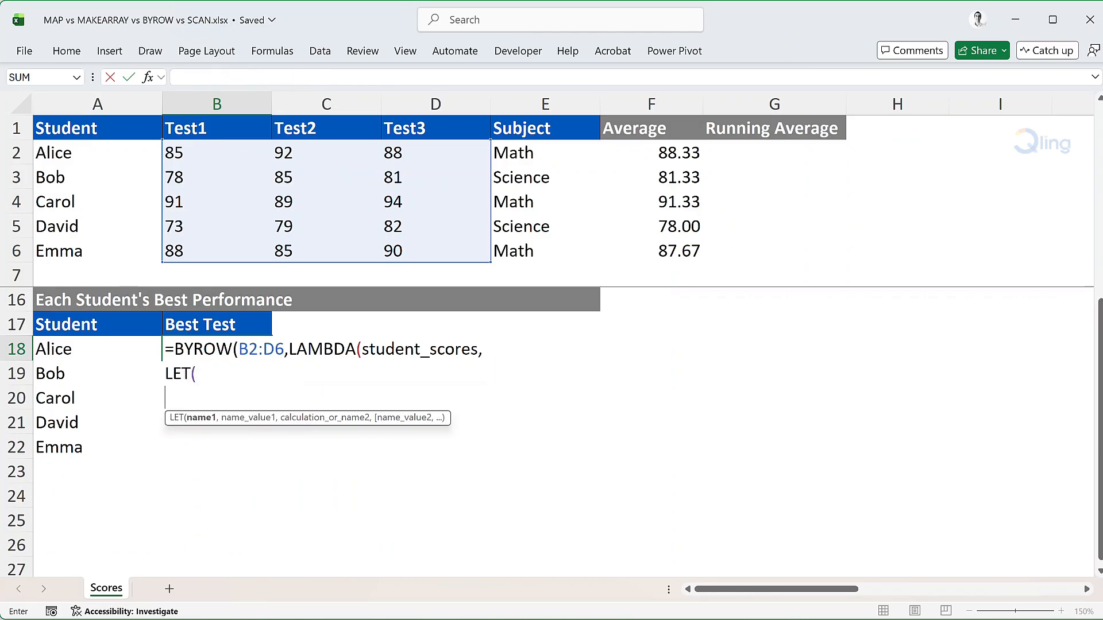
{"action": "type", "text": "highest"}
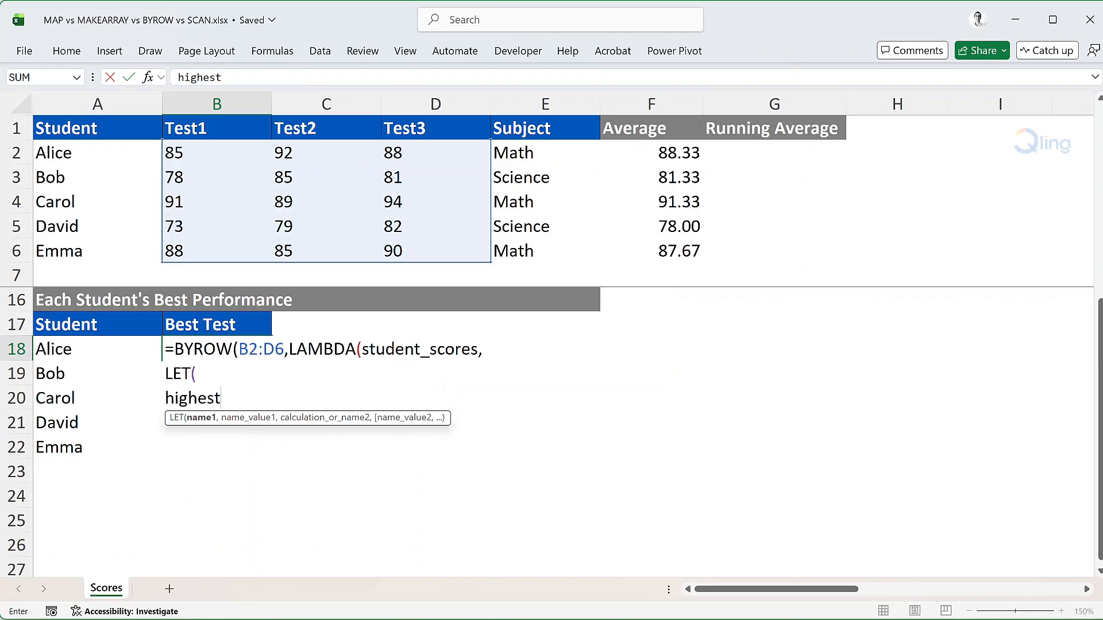
{"action": "type", "text": "_score,MA"}
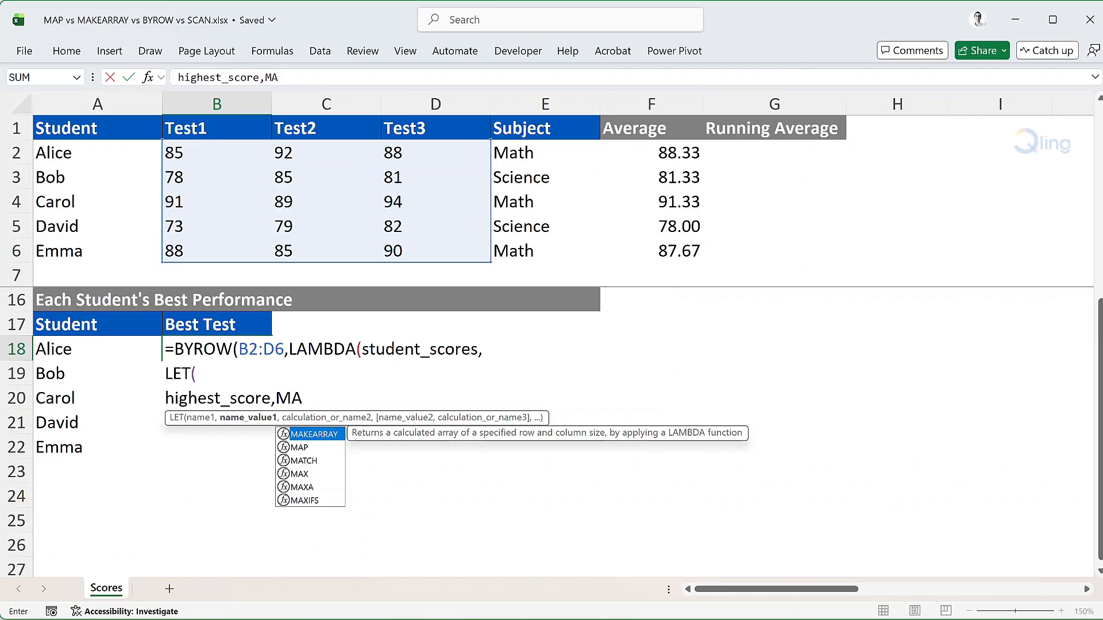
{"action": "type", "text": "X(stude"}
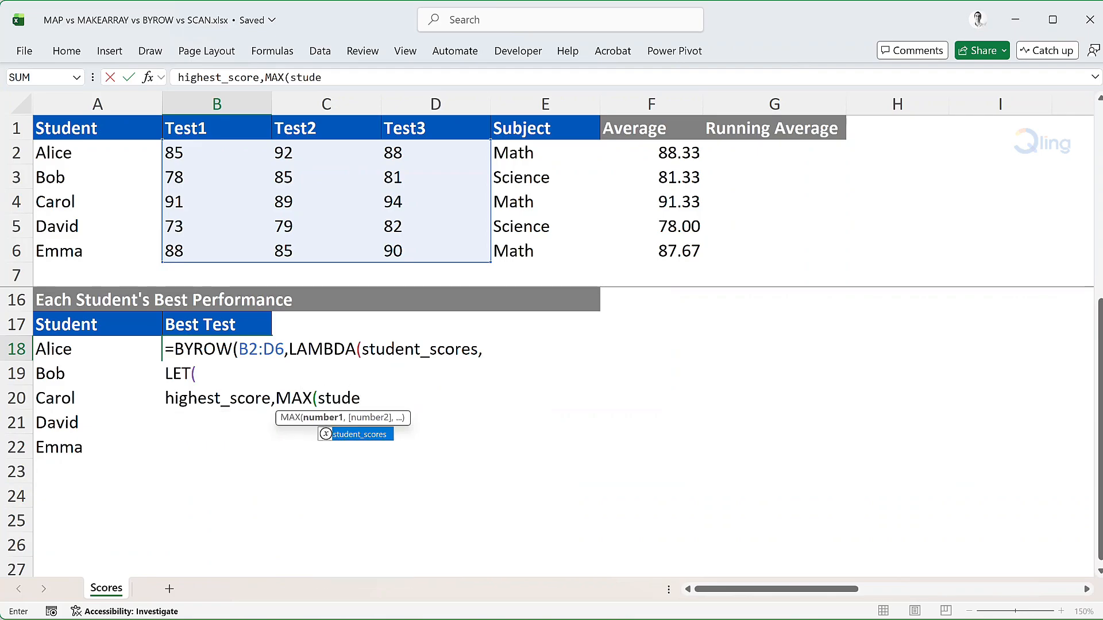
{"action": "type", "text": "n"}
Define the LET variable highest_score as MAX(student_scores) and start a new line
{"action": "key", "text": "Tab"}
{"action": "type", "text": "),"}
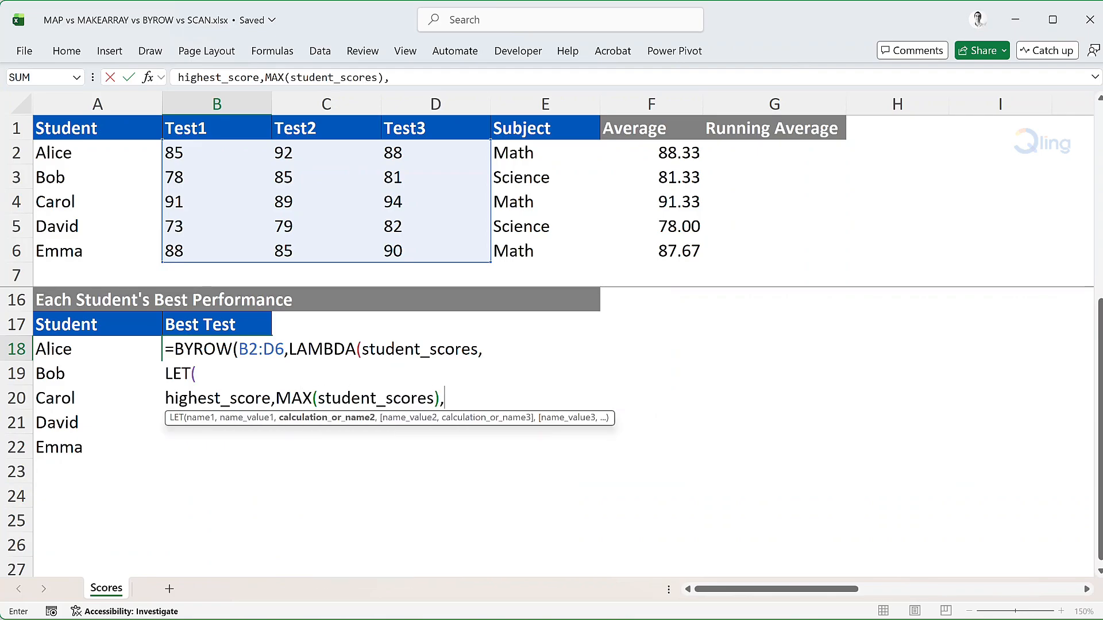
{"action": "key", "text": "alt+Return"}
Define the LET variable test_position as MATCH(highest_score,student_scores,0) and start a new line
{"action": "type", "text": "test_"}
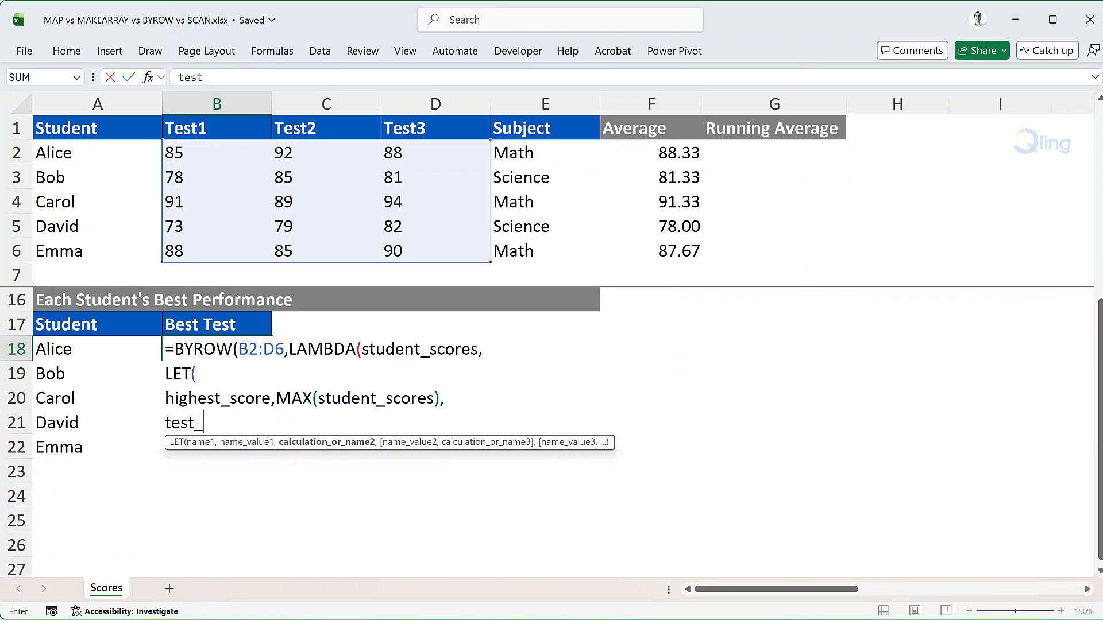
{"action": "type", "text": "position,"}
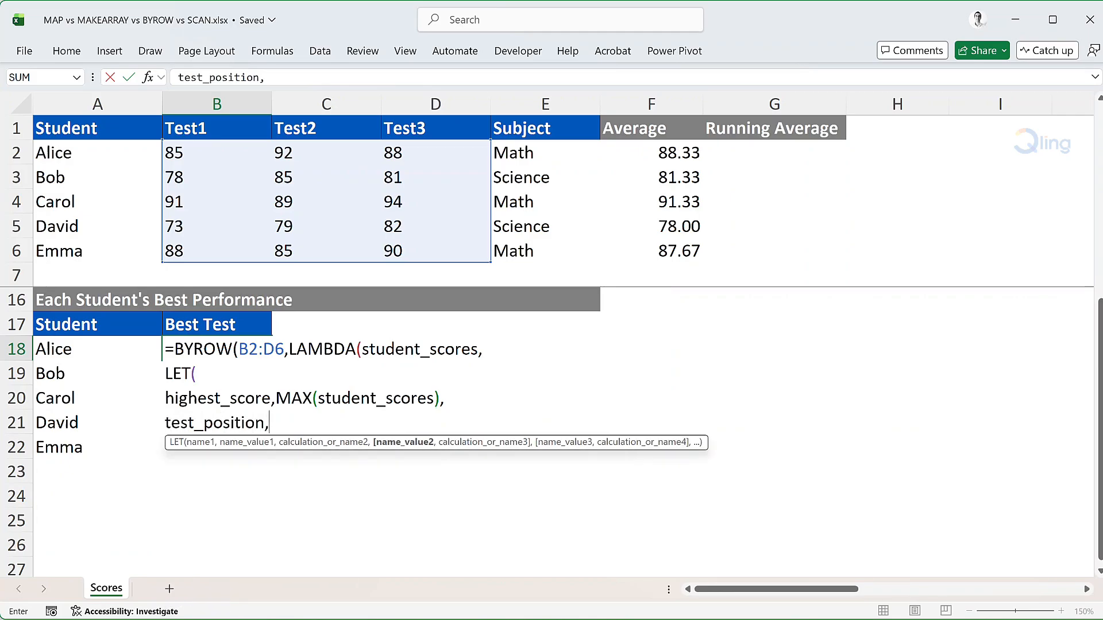
{"action": "type", "text": "match"}
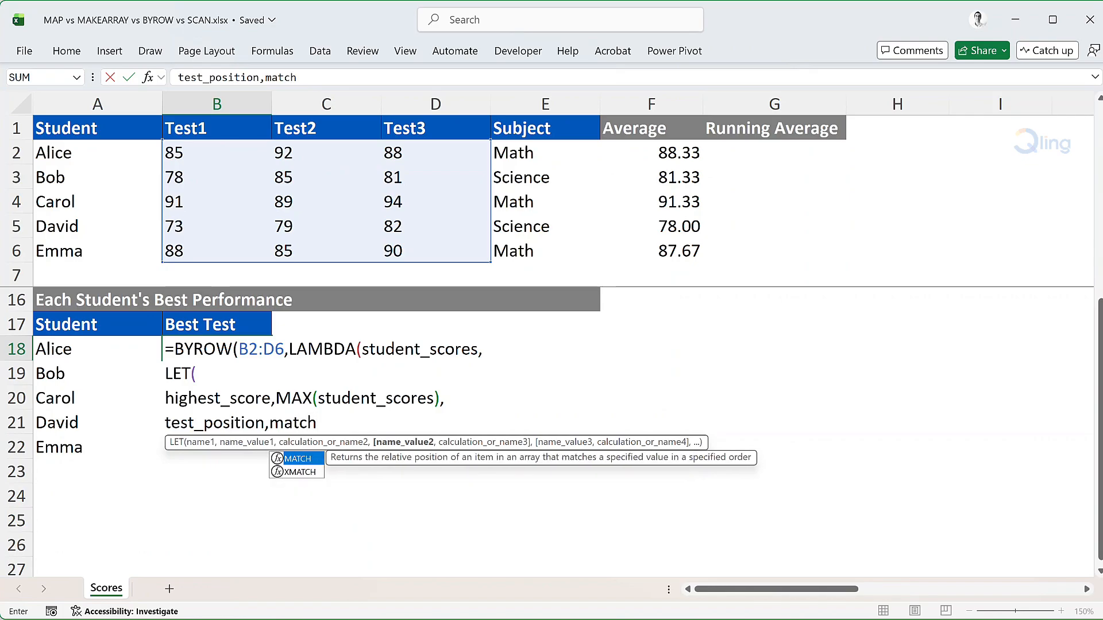
{"action": "key", "text": "Tab"}
{"action": "type", "text": "highe"}
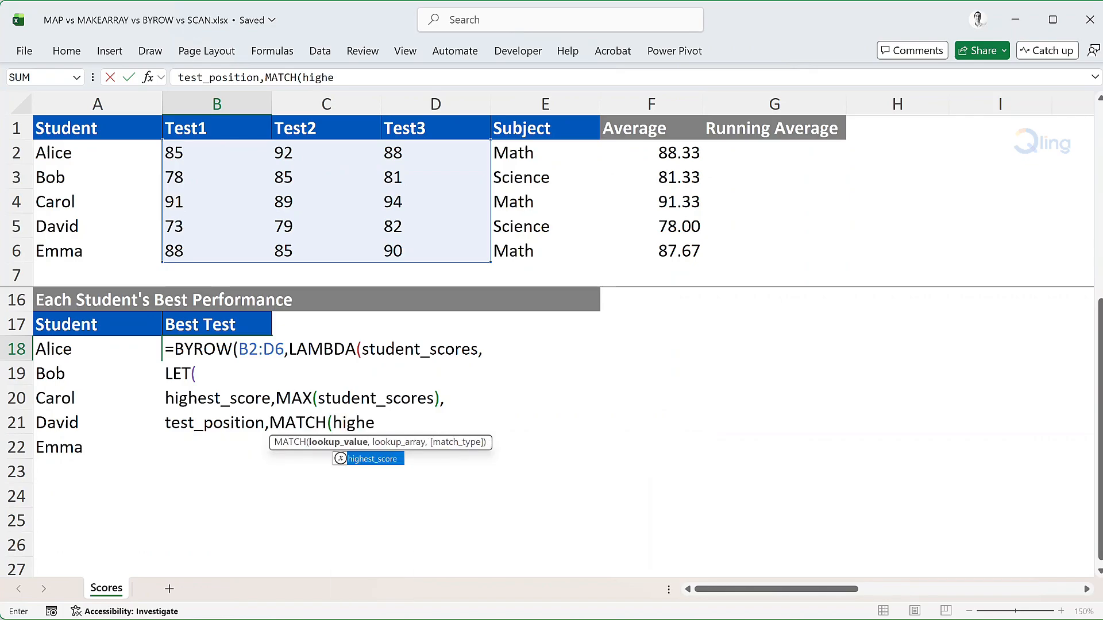
{"action": "type", "text": "st"}
{"action": "key", "text": "Tab"}
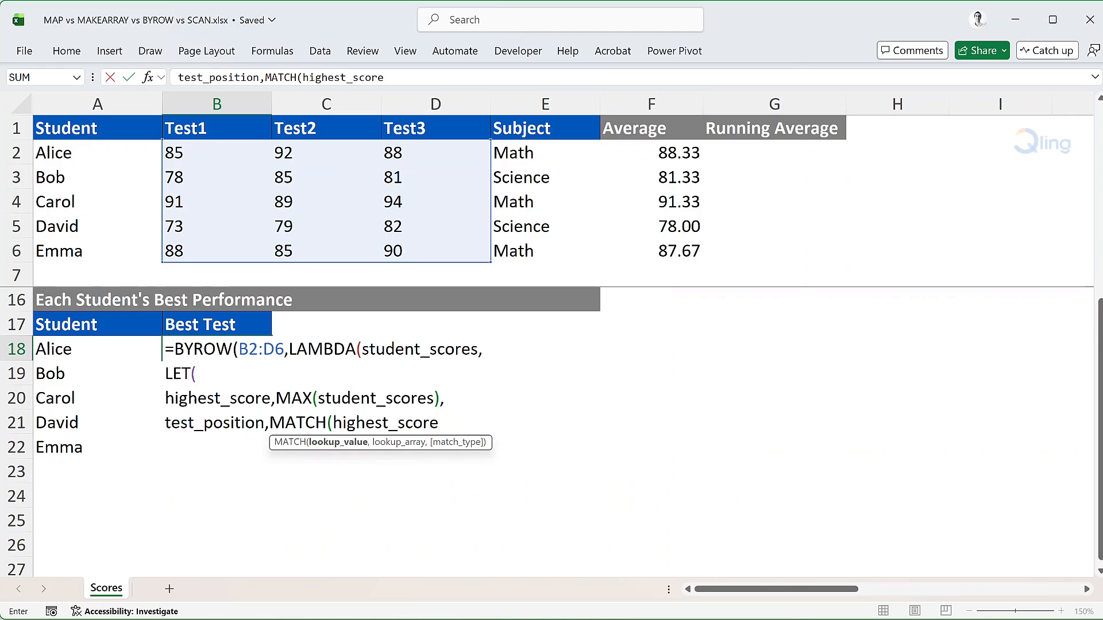
{"action": "type", "text": ",student"}
{"action": "key", "text": "Tab"}
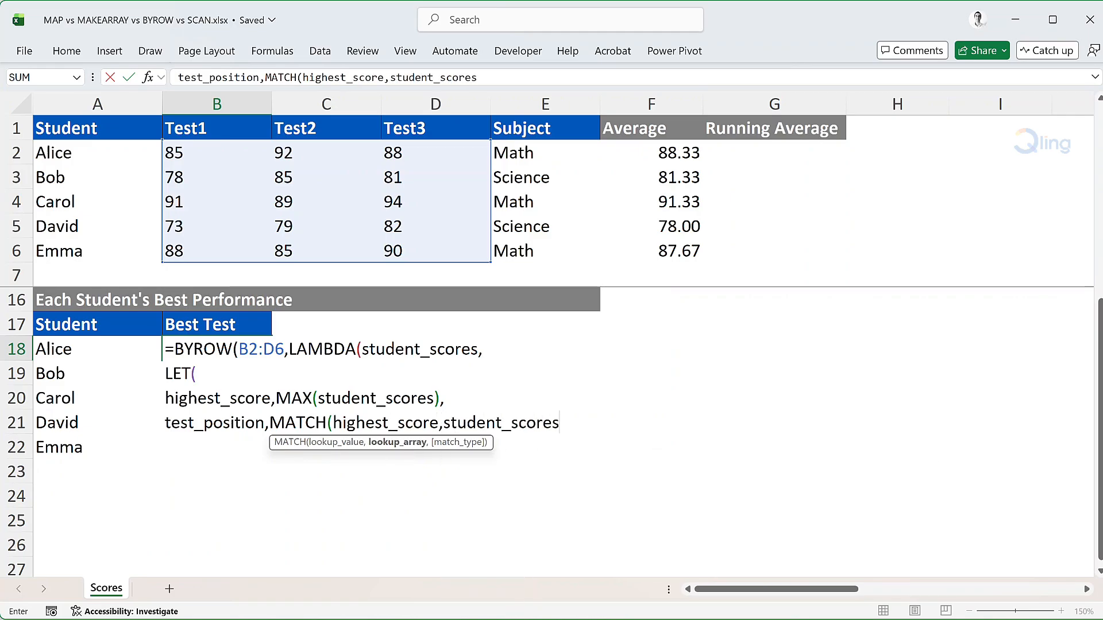
{"action": "type", "text": ",0), "}
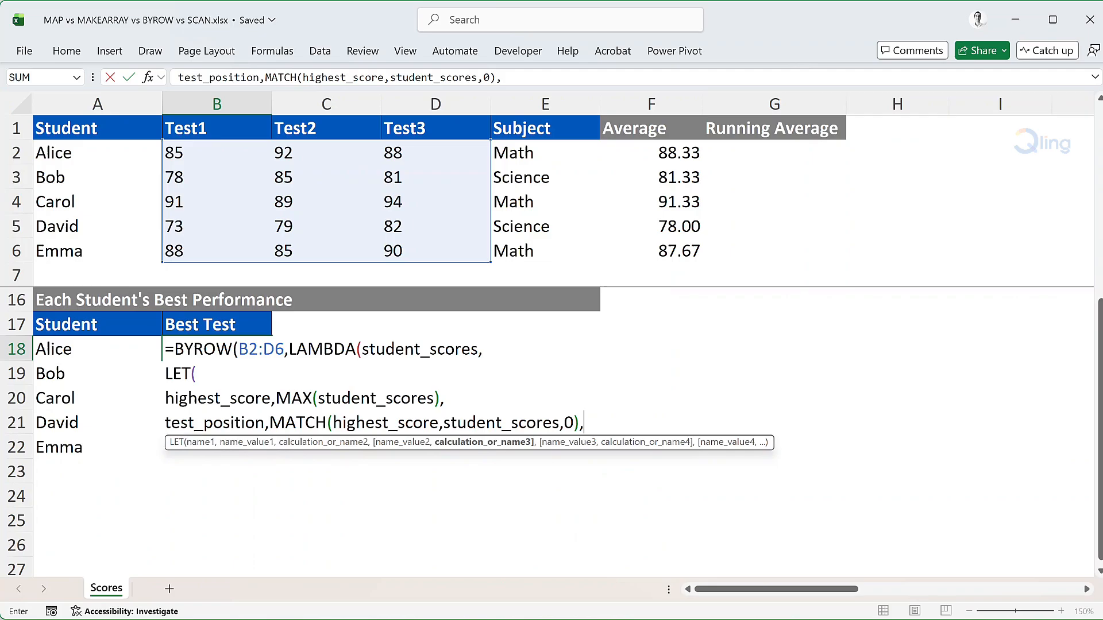
{"action": "type", "text": "test_name"}
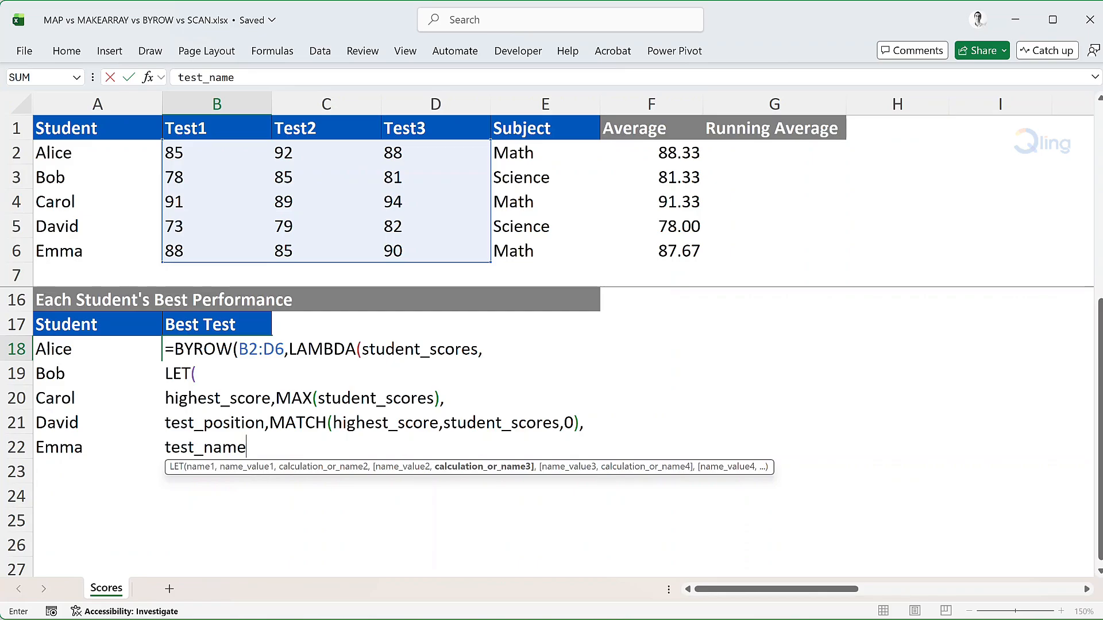
{"action": "type", "text": ",\"Test\""}
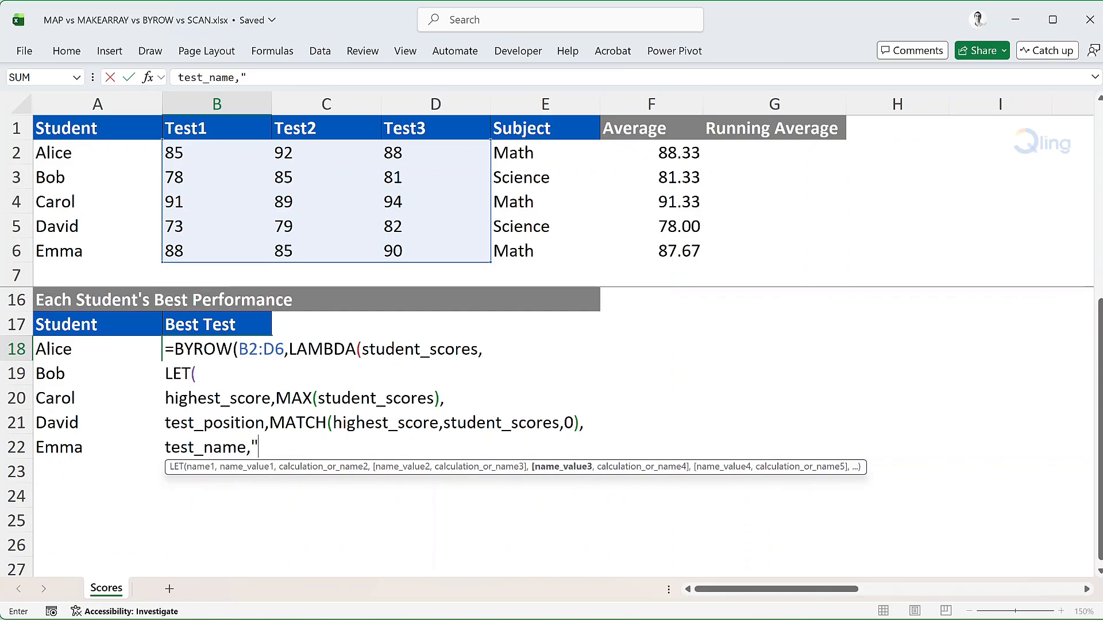
{"action": "type", "text": "&"}
{"action": "type", "text": "test"}
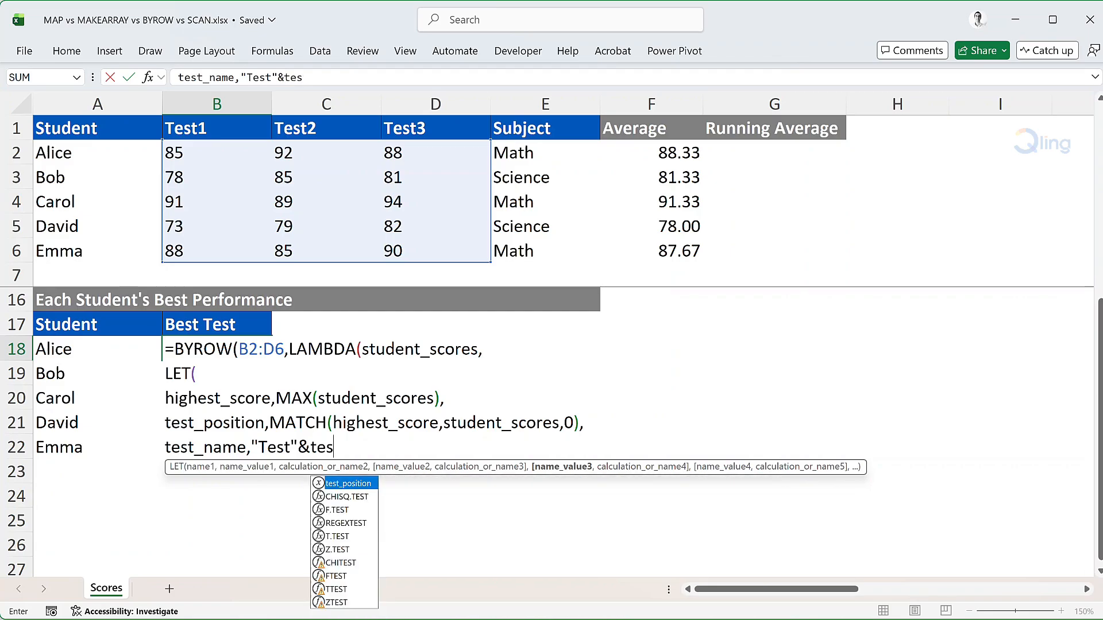
{"action": "type", "text": "_pos"}
Define the LET variable test_name as "Test"&test_position and start a new line
{"action": "key", "text": "Tab"}
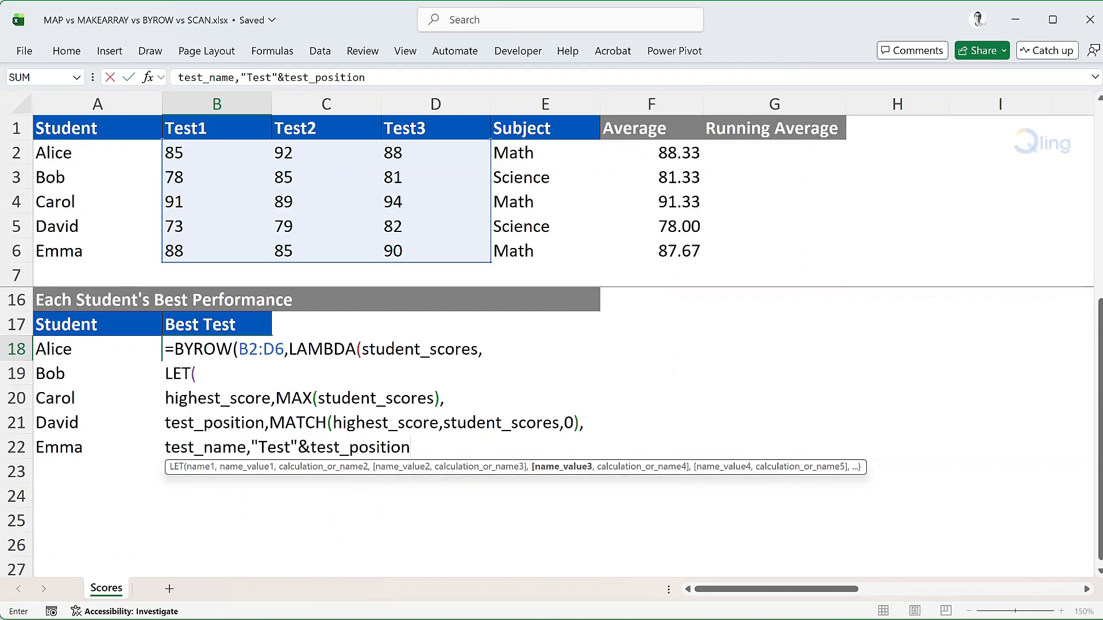
{"action": "type", "text": ","}
{"action": "key", "text": "alt+Return"}
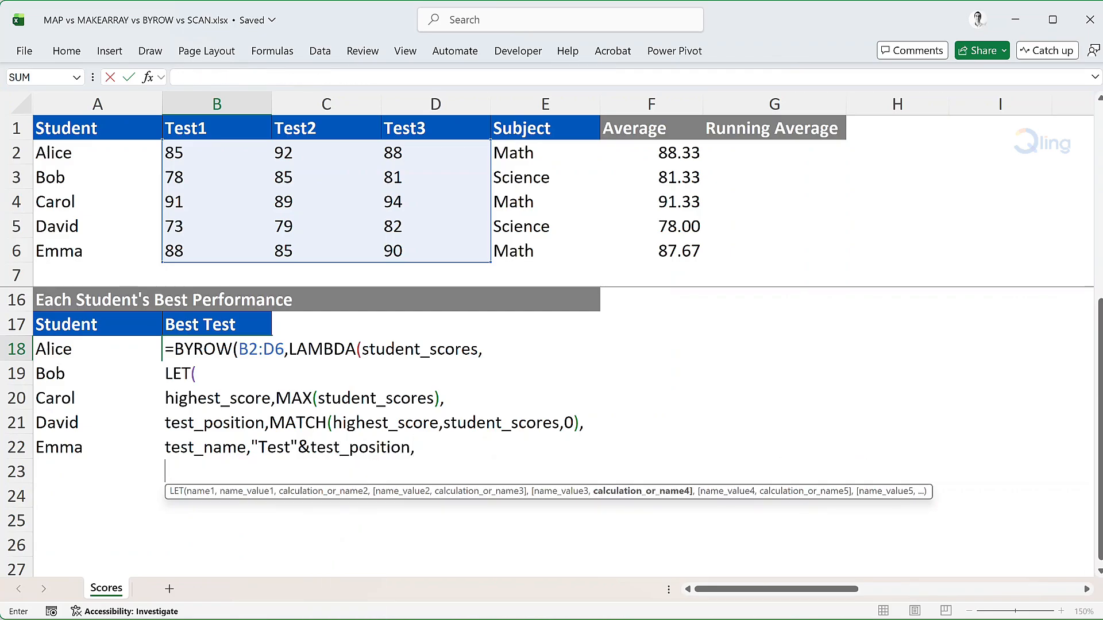
Return test_name&":"&highest_score as the LET result, close the functions on a new line and enter the Best Test formula
{"action": "type", "text": "test_"}
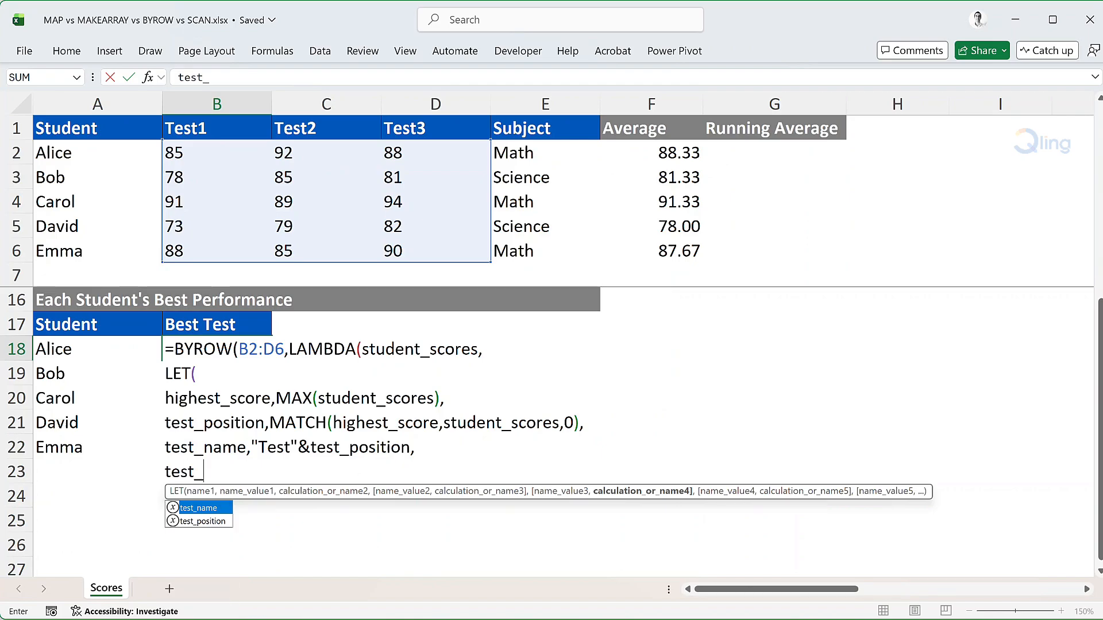
{"action": "key", "text": "Tab"}
{"action": "type", "text": "&\":"}
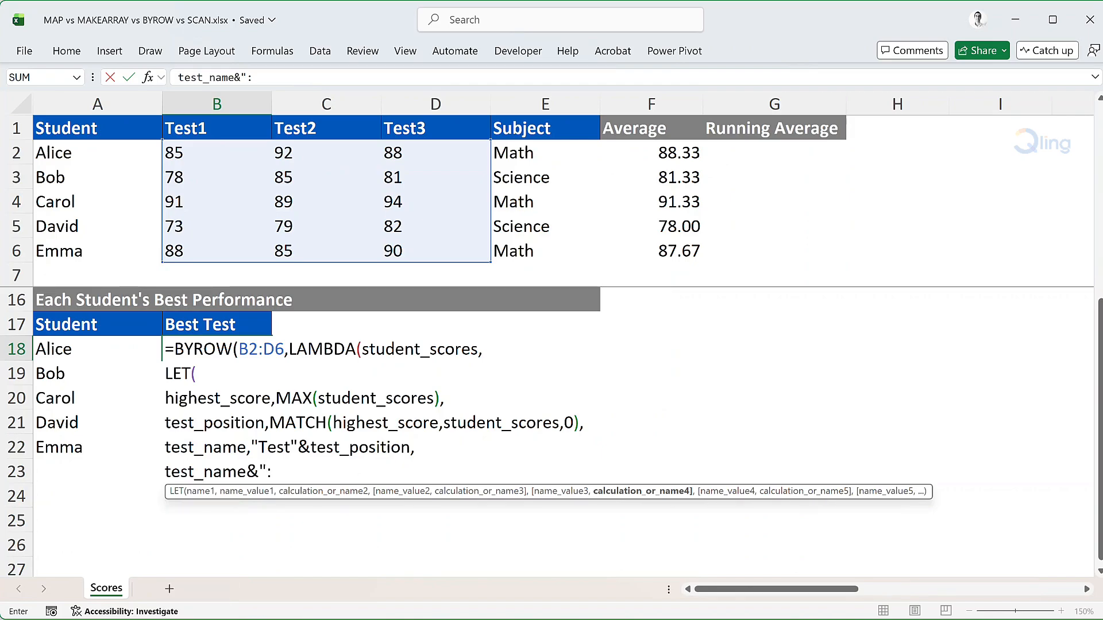
{"action": "type", "text": "\"&highe"}
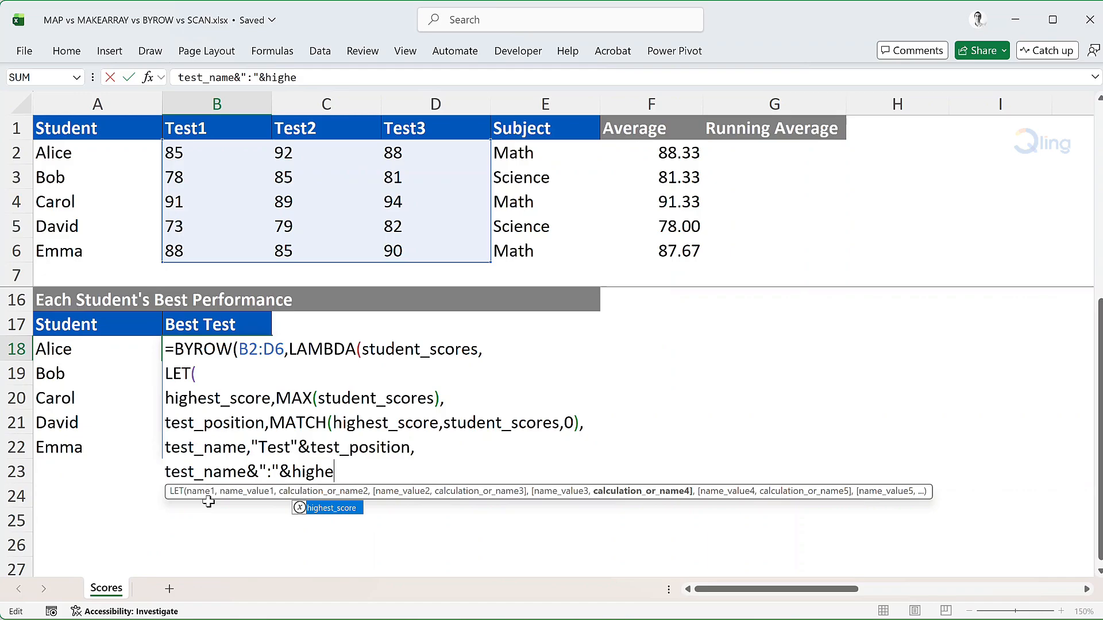
{"action": "type", "text": "st"}
{"action": "key", "text": "Tab"}
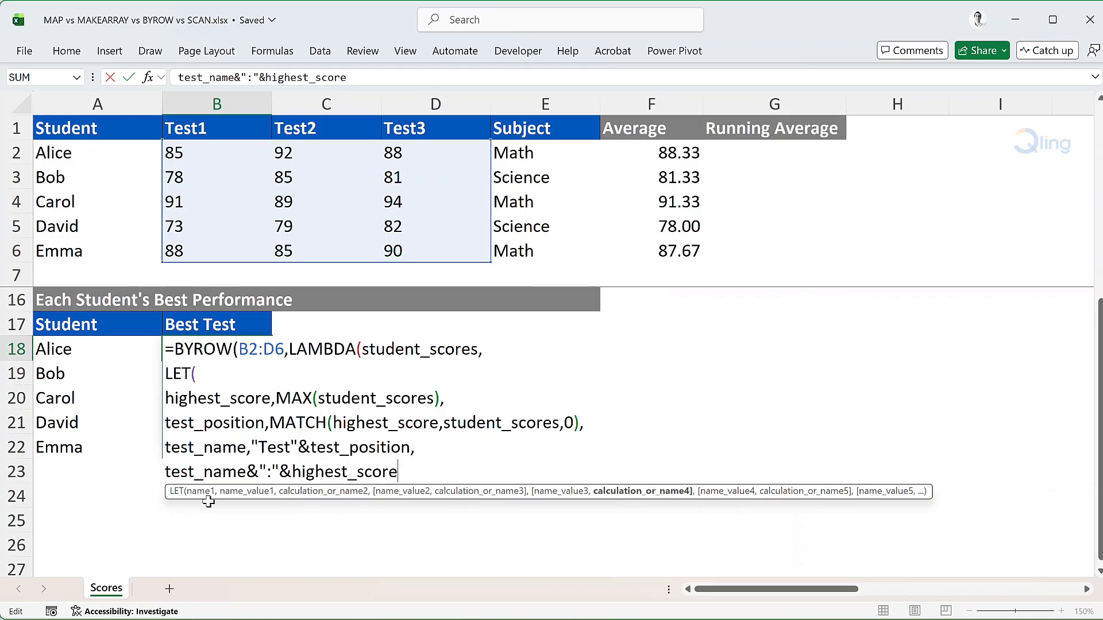
{"action": "key", "text": "alt+Return"}
{"action": "type", "text": "))"}
{"action": "key", "text": "Return"}
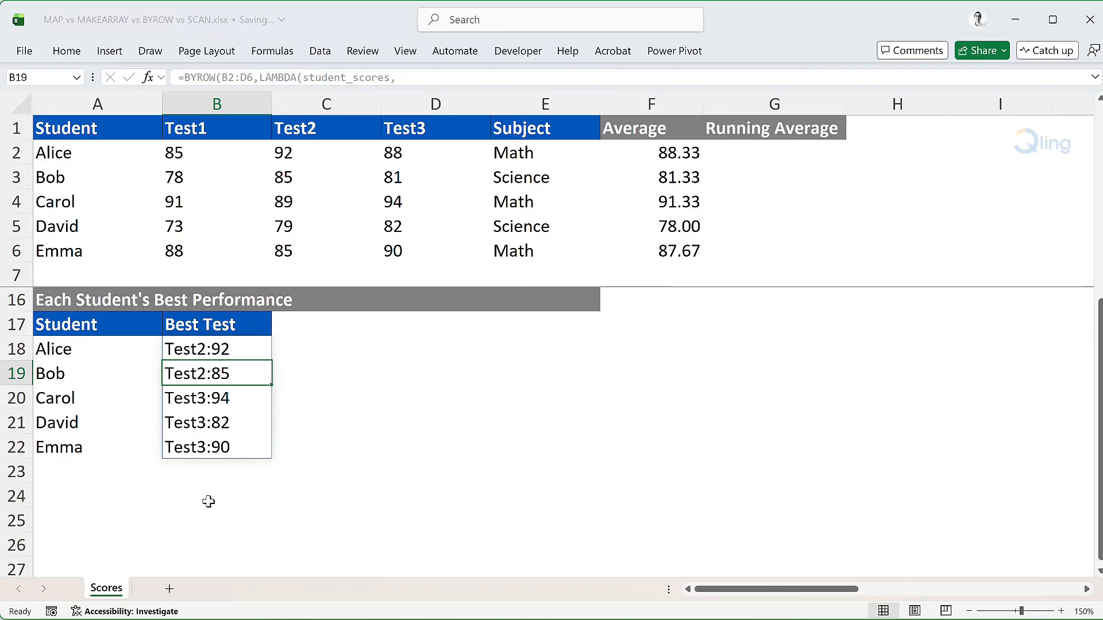
Start a LET formula in G2 and, on a new line, name the variable student_averages with a BYROW over B2:D6
{"action": "left_click", "coordinate": [772, 157]}
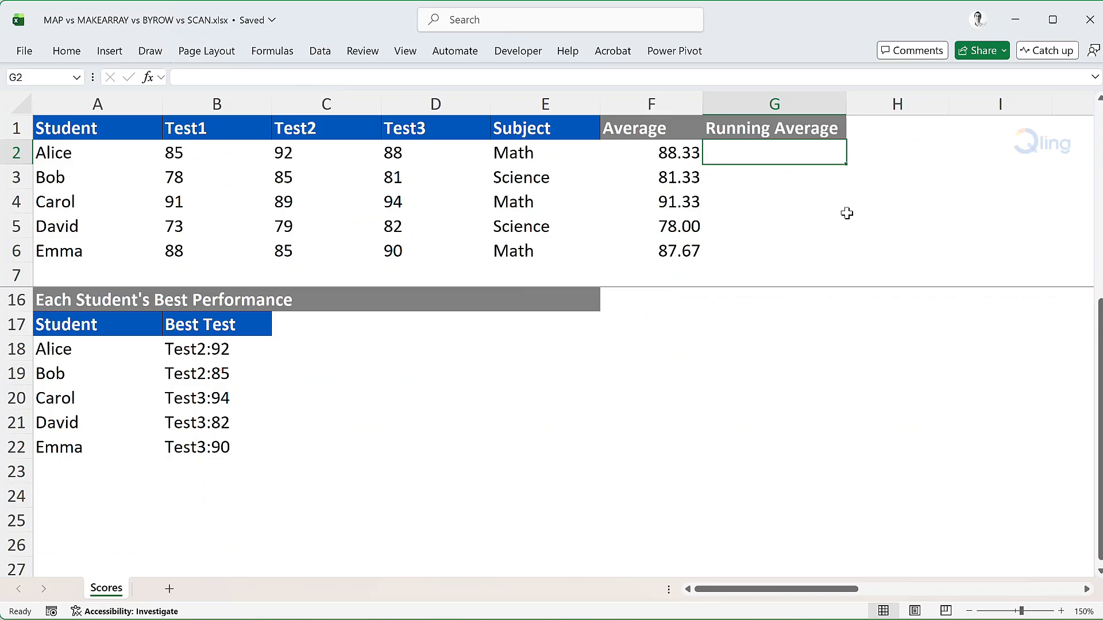
{"action": "type", "text": "=let"}
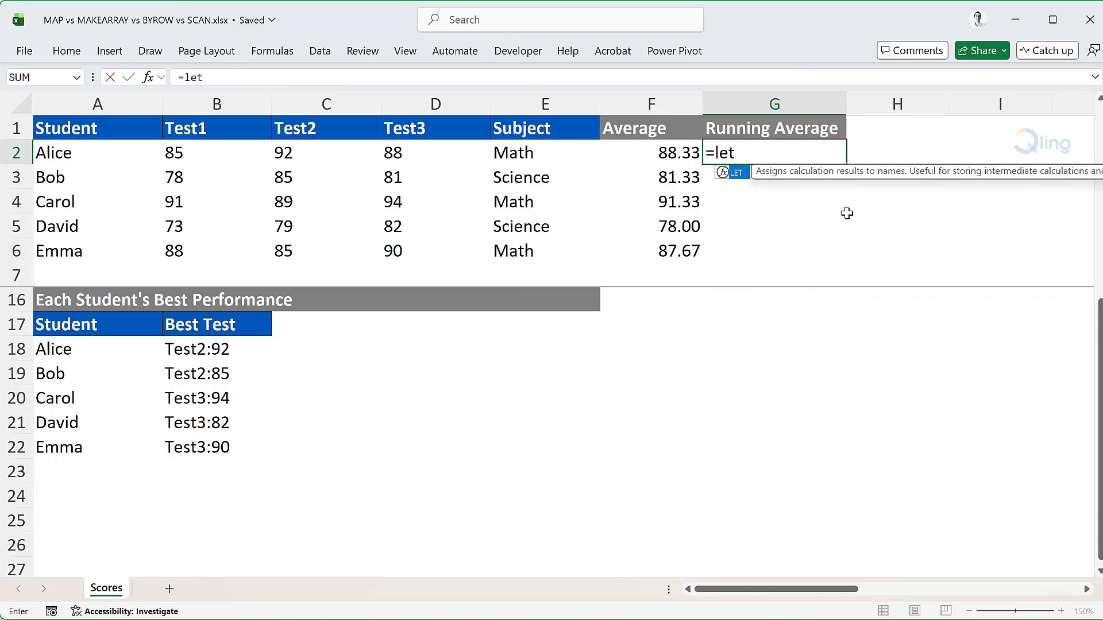
{"action": "type", "text": "("}
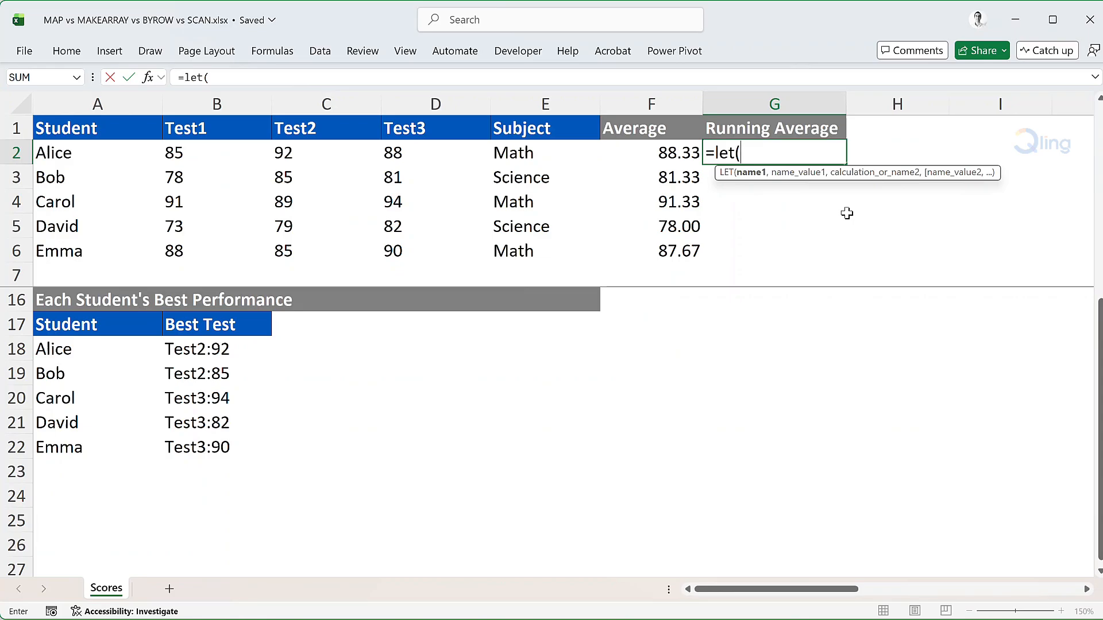
{"action": "key", "text": "alt+Return"}
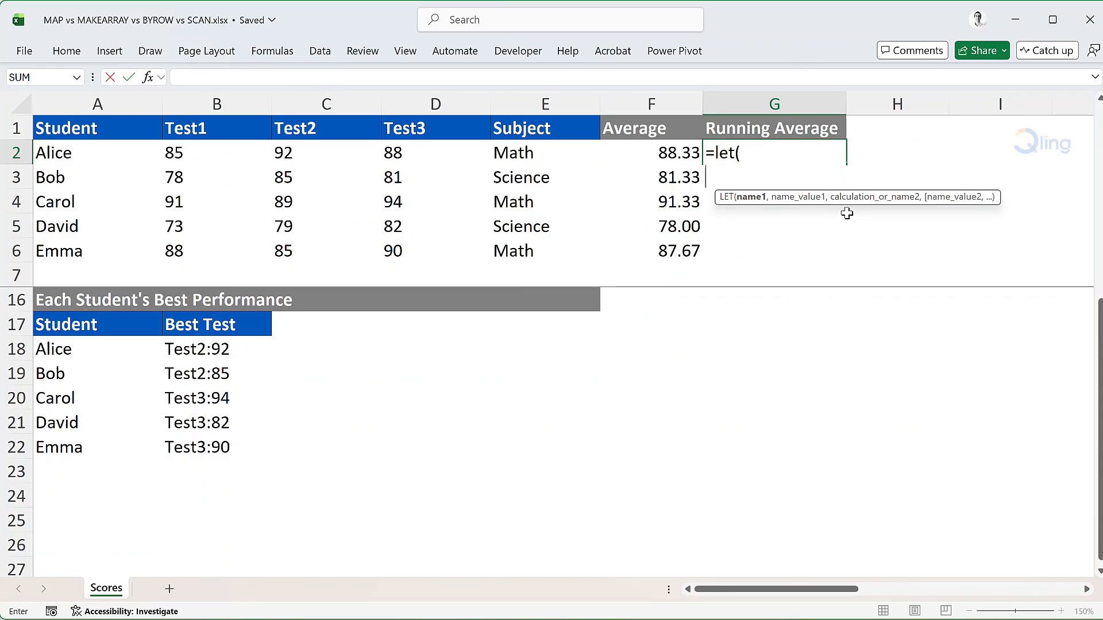
{"action": "type", "text": "student_"}
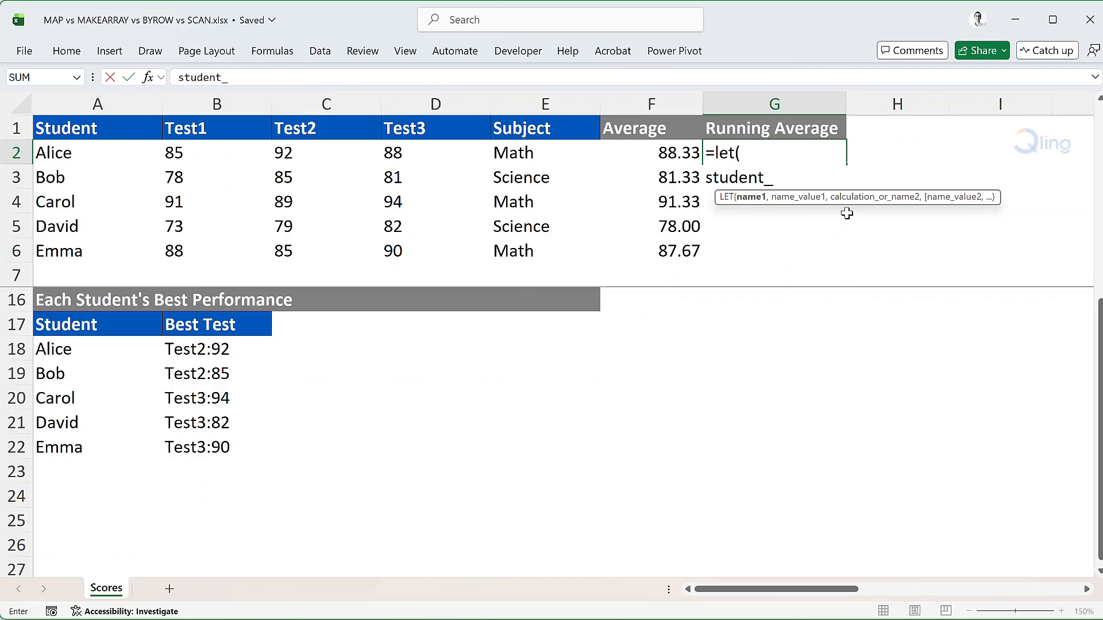
{"action": "type", "text": "averages,BYROW"}
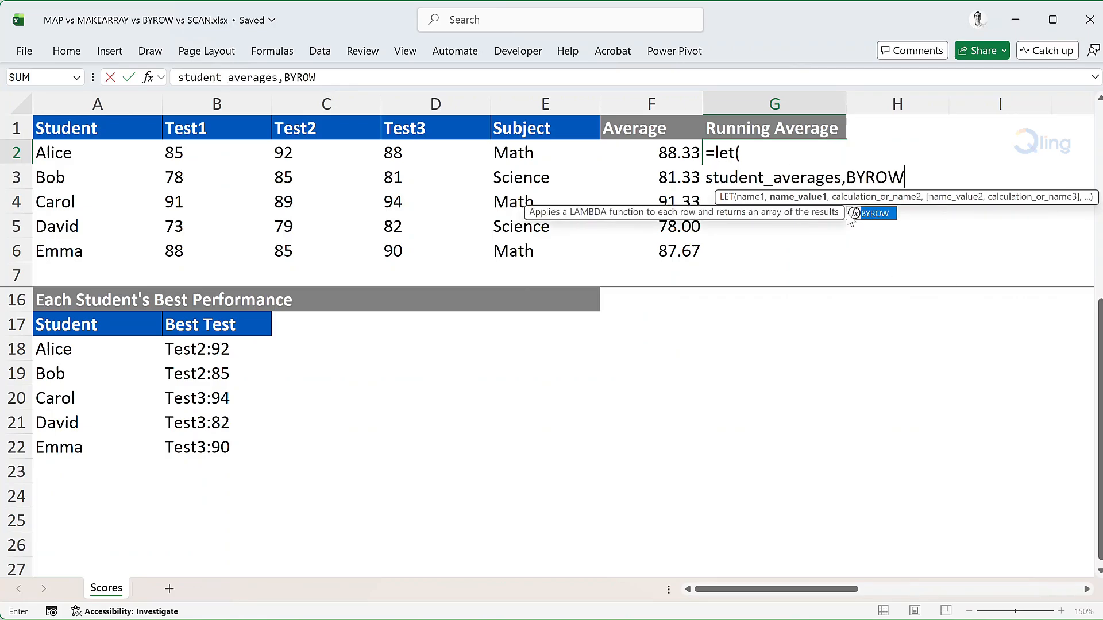
{"action": "type", "text": "(B2:D6,"}
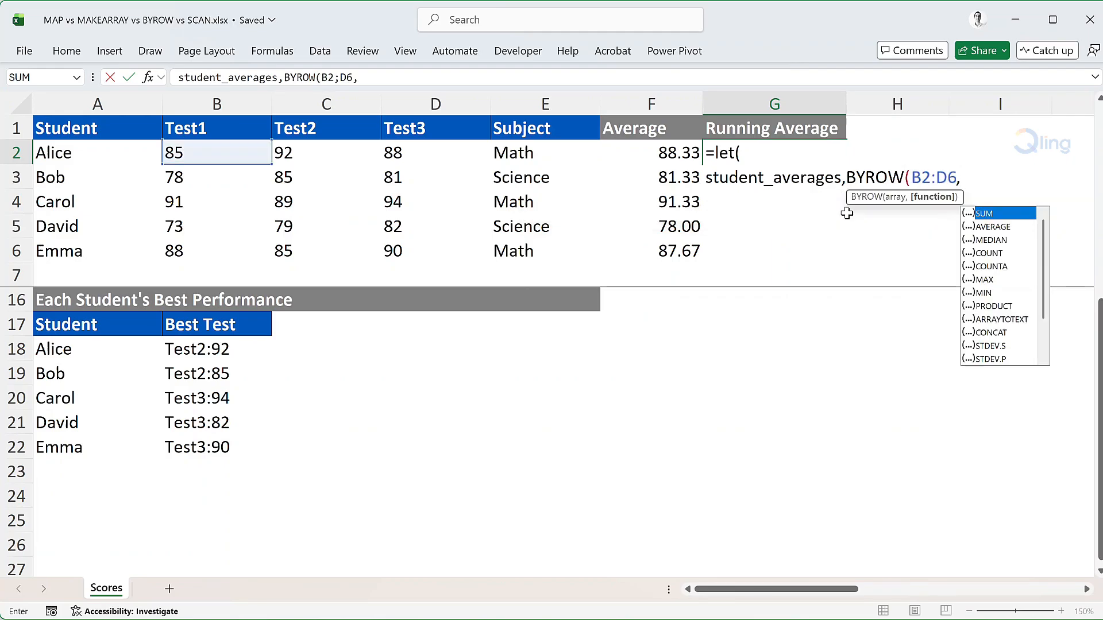
{"action": "type", "text": "lambd"}
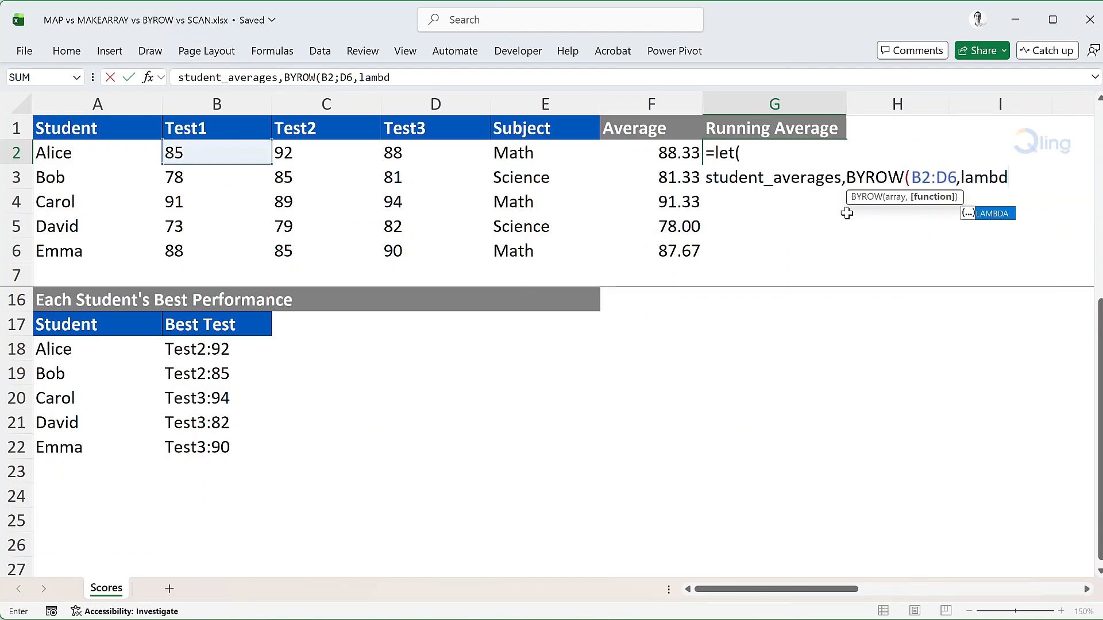
Complete the BYROW function with LAMBDA(row,AVERAGE(row)) and start a new line
{"action": "key", "text": "Tab"}
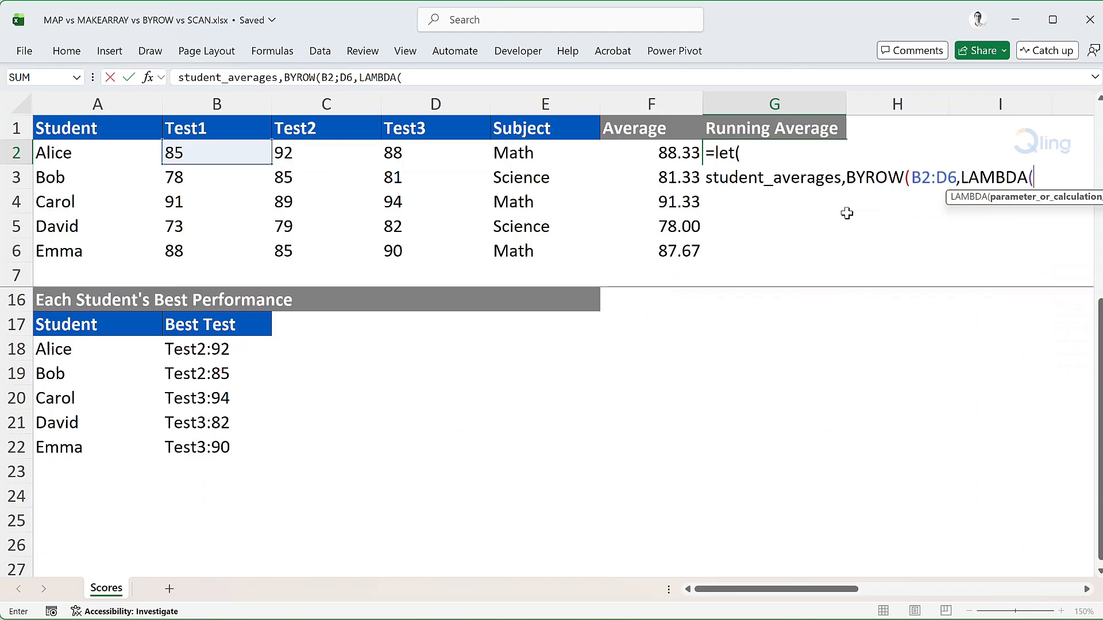
{"action": "type", "text": "row,aver"}
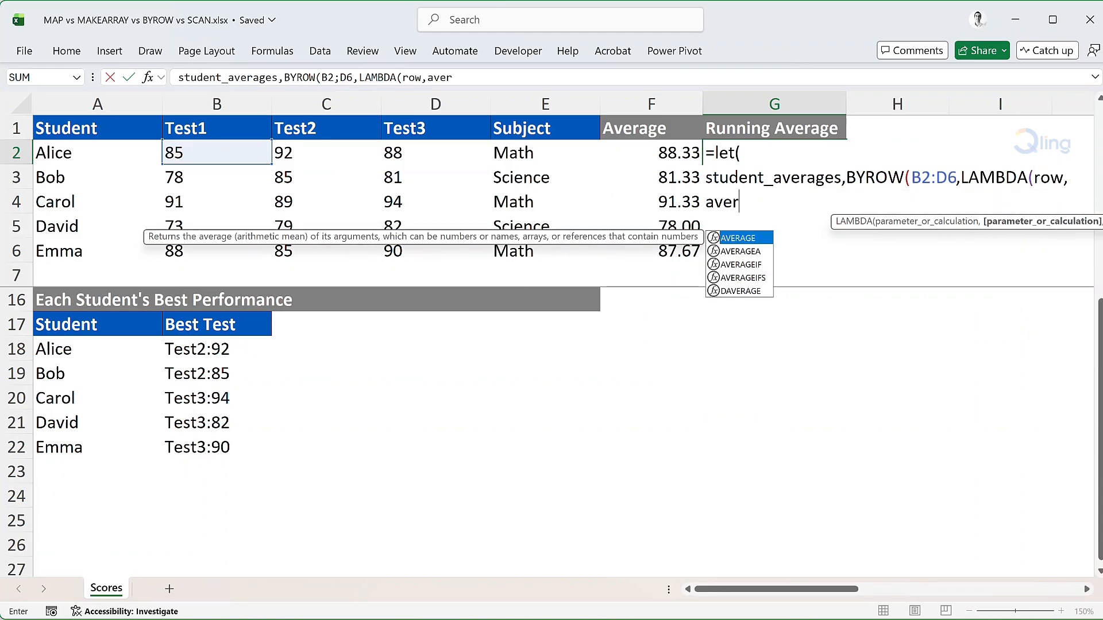
{"action": "type", "text": "age"}
{"action": "key", "text": "Tab"}
{"action": "type", "text": "row"}
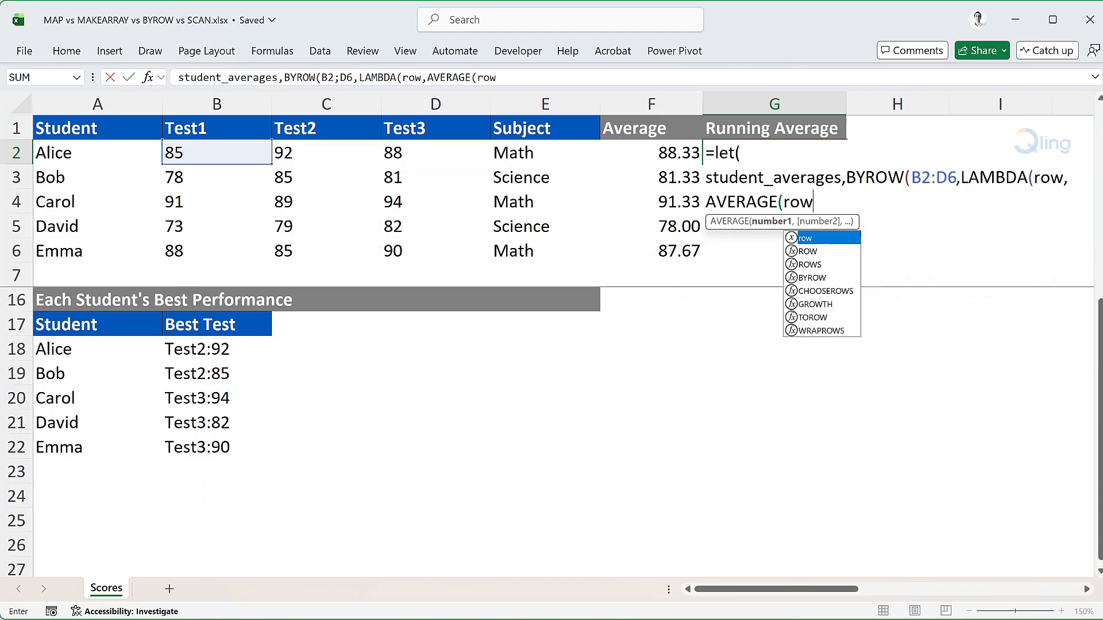
{"action": "type", "text": ")))"}
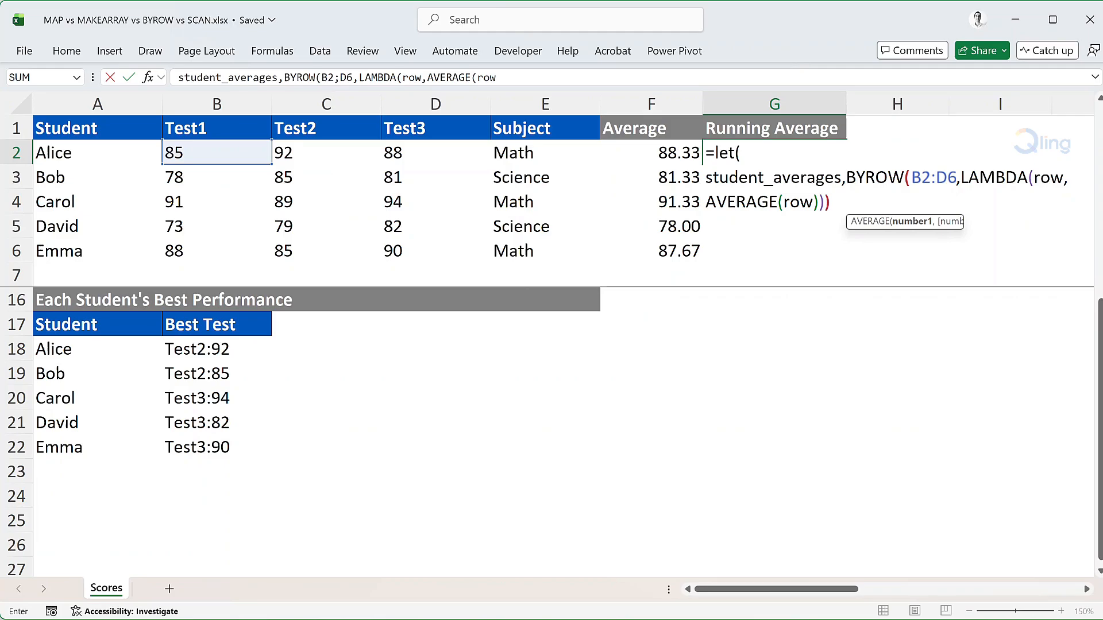
{"action": "type", "text": ","}
{"action": "key", "text": "alt+Return"}
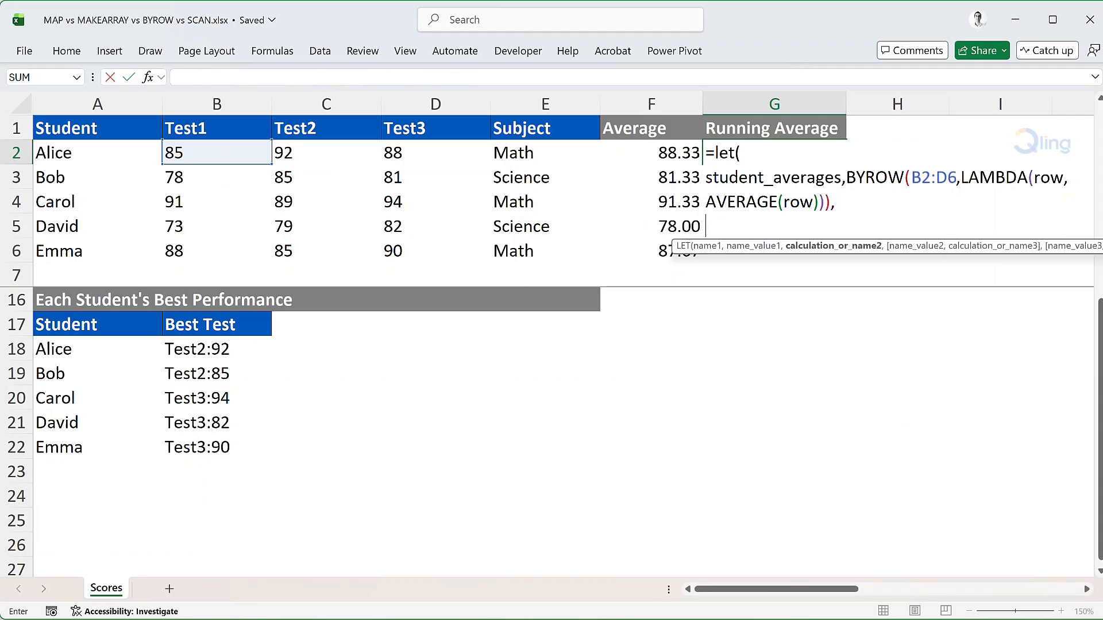
Add a SCAN function with initial value 0 and SEQUENCE(ROWS(student_averages)) as its array, followed by a new line
{"action": "type", "text": "scan"}
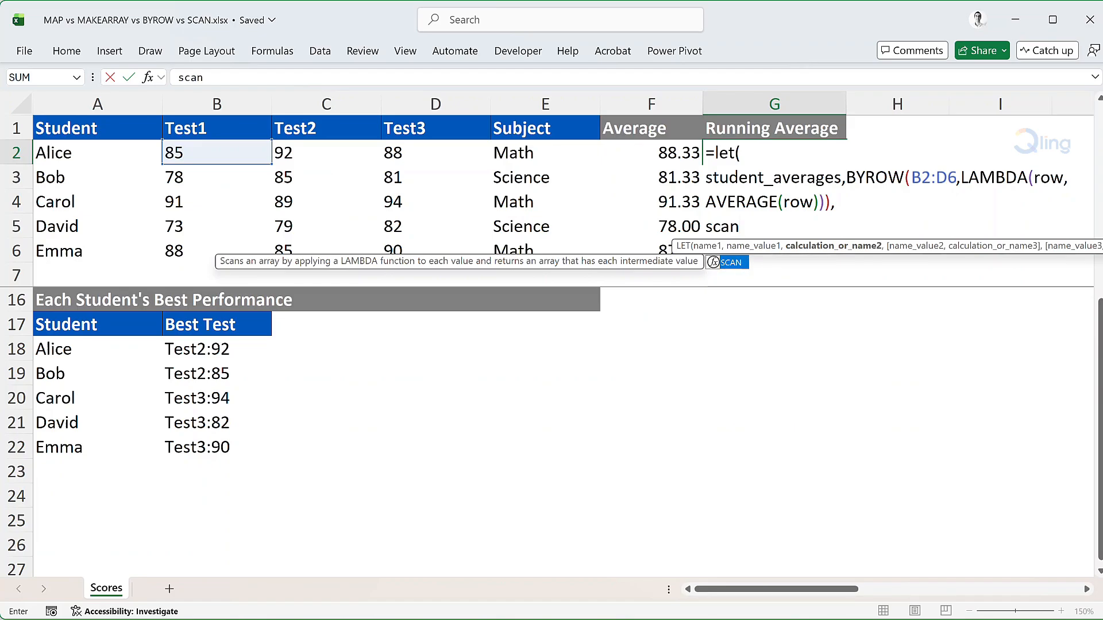
{"action": "key", "text": "Tab"}
{"action": "type", "text": "0"}
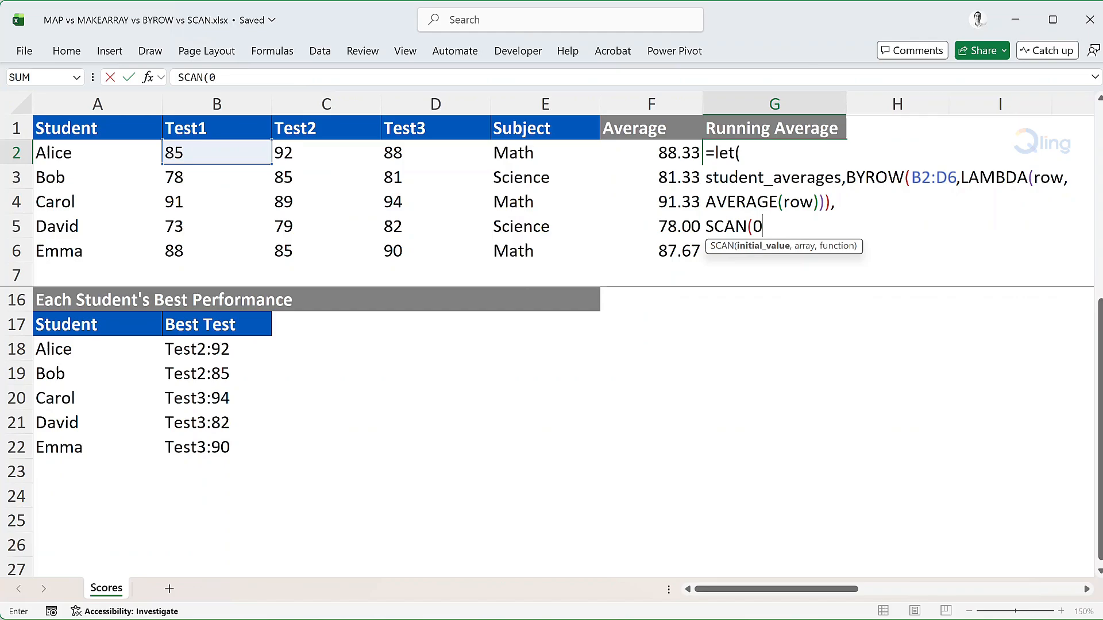
{"action": "type", "text": ","}
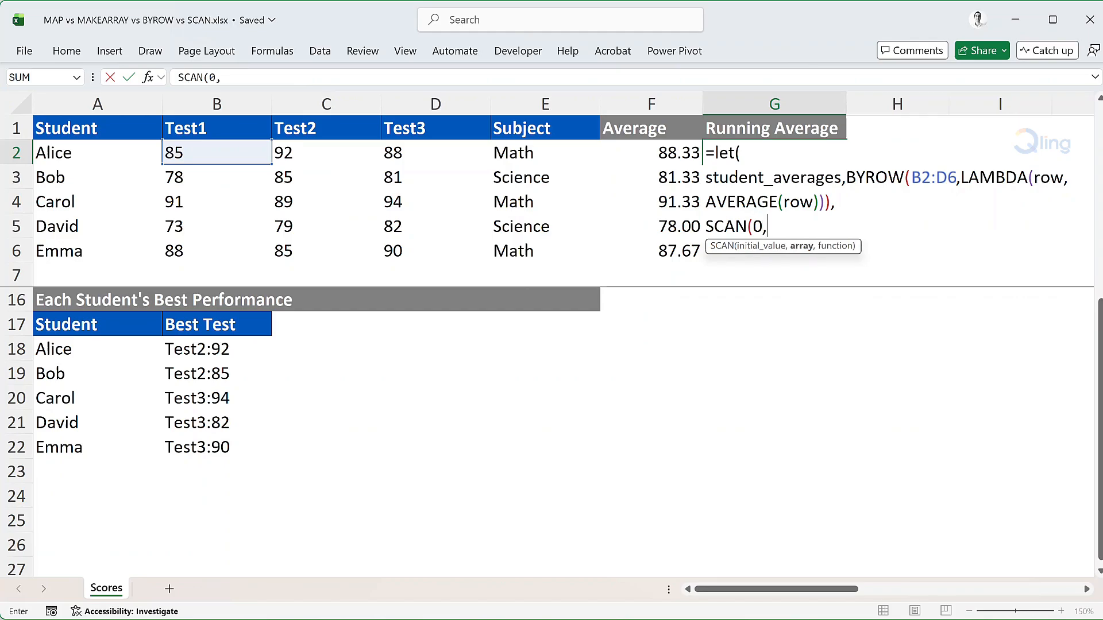
{"action": "type", "text": "sequ"}
{"action": "key", "text": "Tab"}
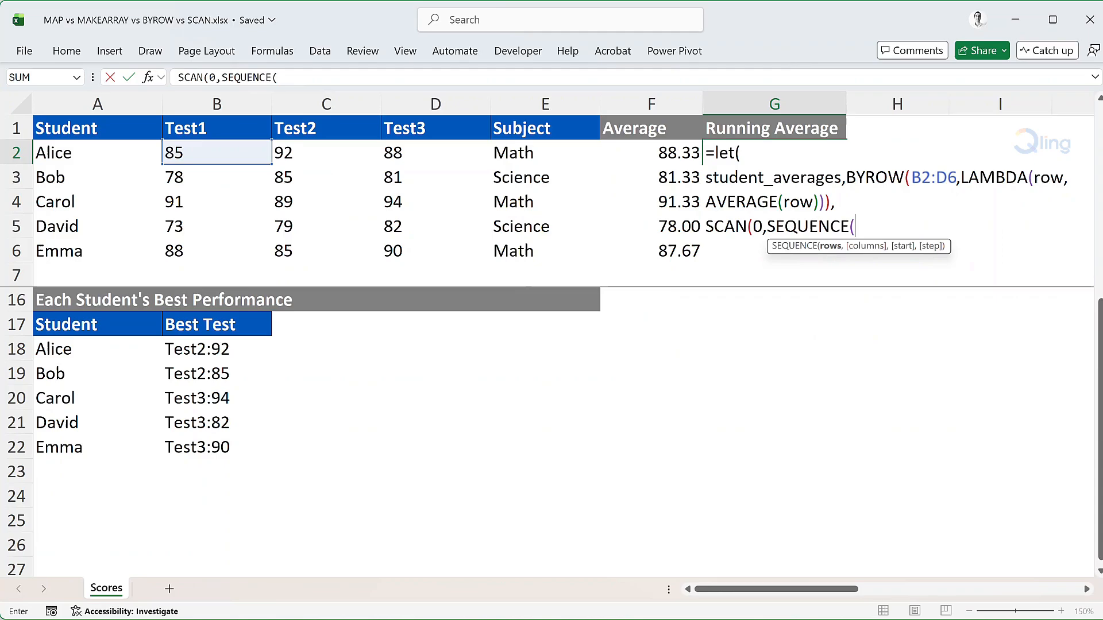
{"action": "type", "text": "rows"}
{"action": "key", "text": "Tab"}
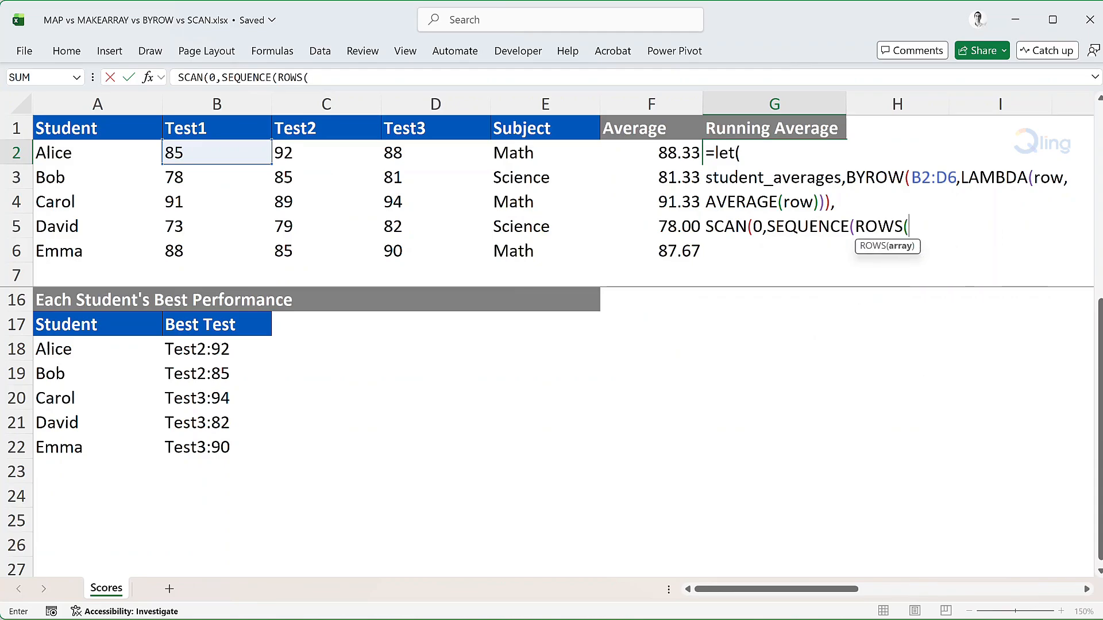
{"action": "type", "text": "student"}
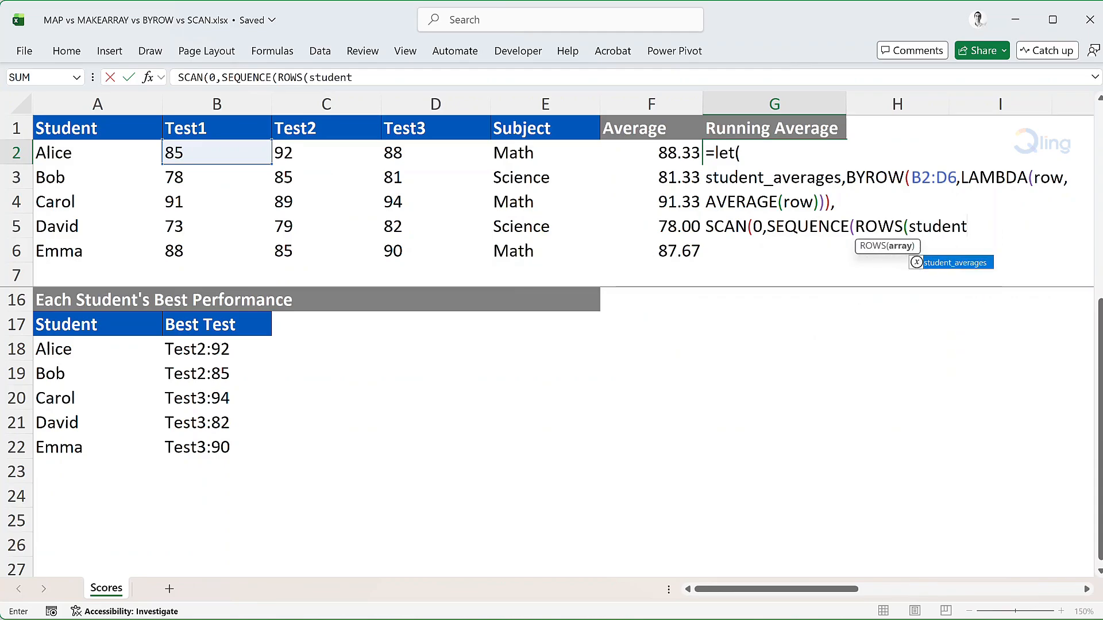
{"action": "key", "text": "Tab"}
{"action": "type", "text": "))"}
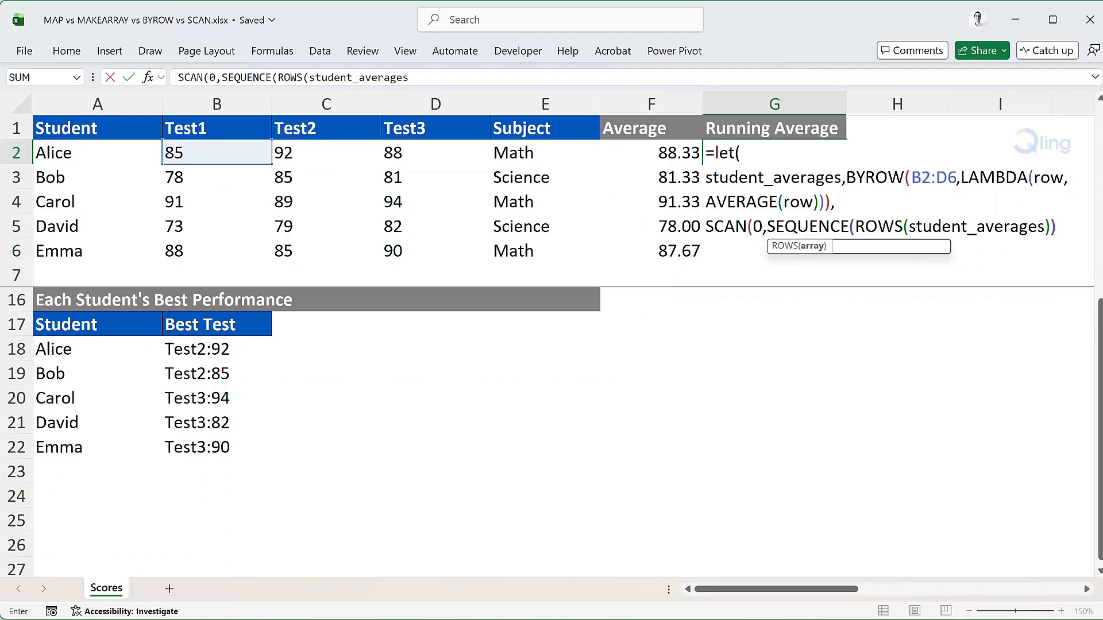
{"action": "type", "text": ","}
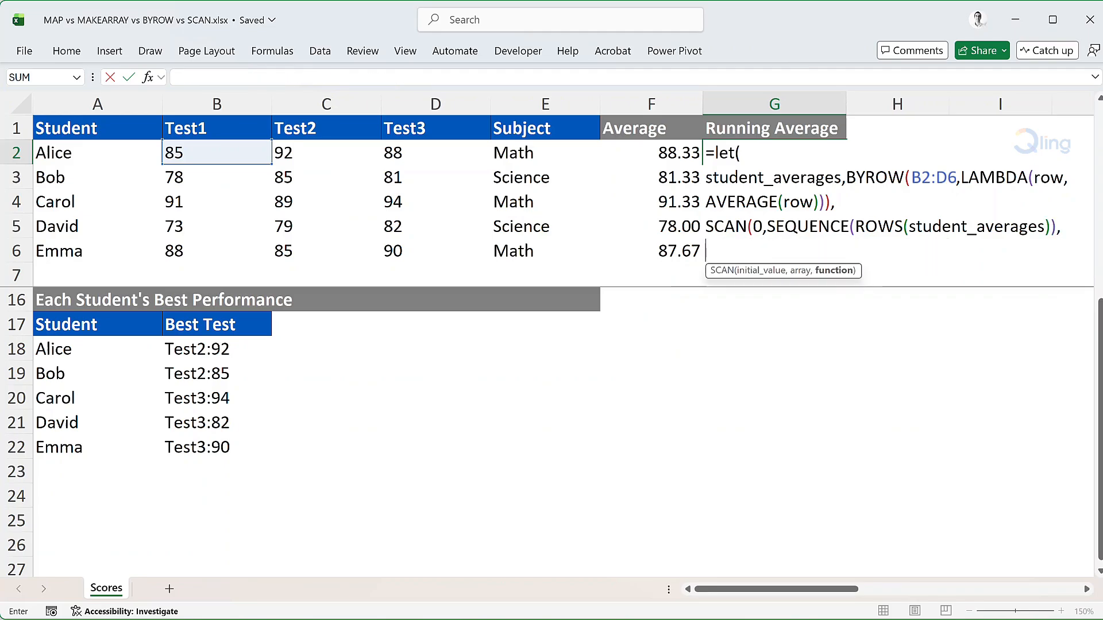
{"action": "type", "text": "Lambd"}
Add a LAMBDA with parameters prev_avg and row_number as the SCAN function, with a nested LET opened on new lines
{"action": "key", "text": "Tab"}
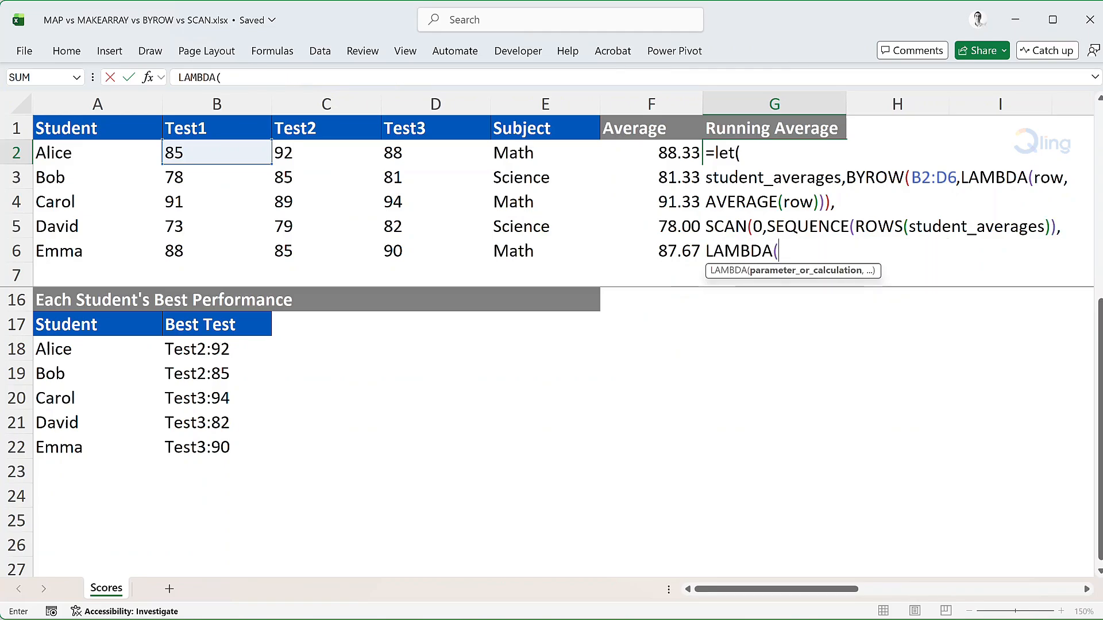
{"action": "type", "text": "prev_avg"}
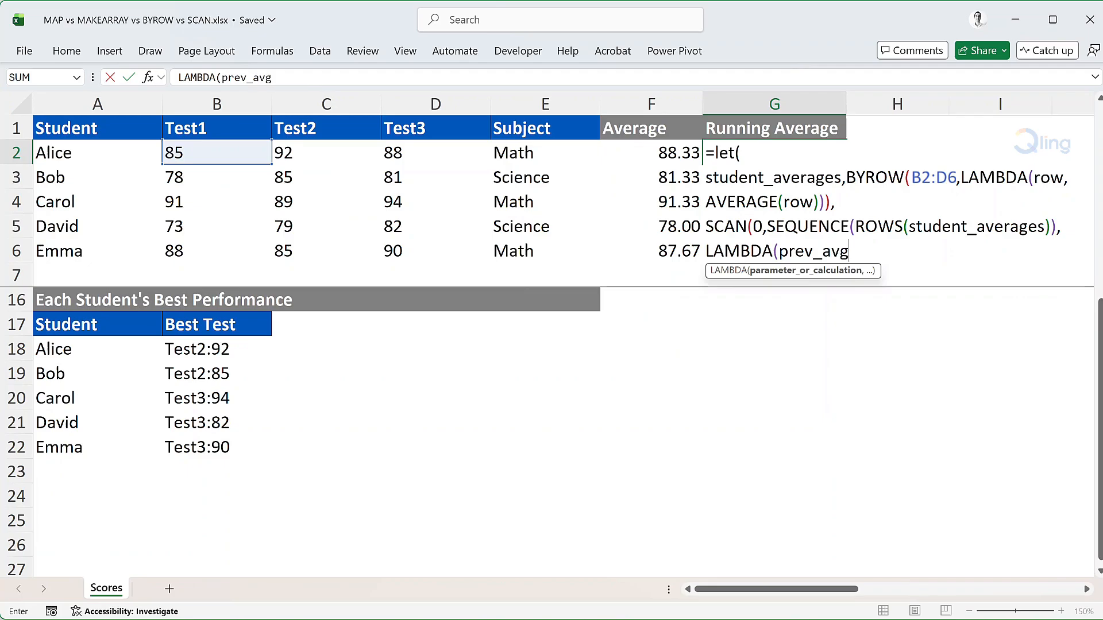
{"action": "type", "text": ",row_n"}
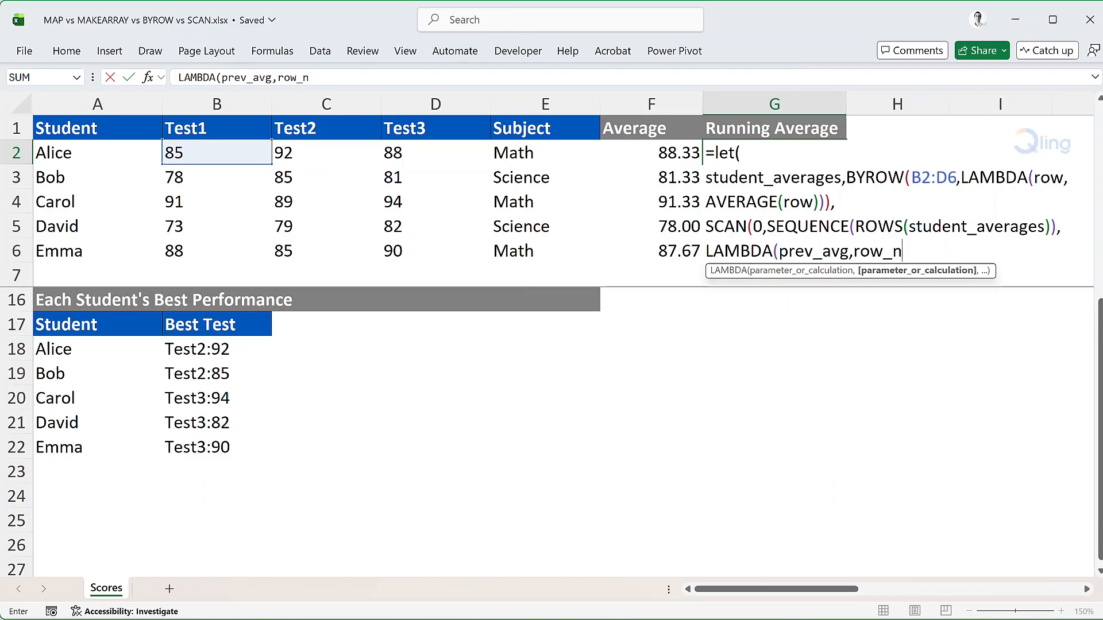
{"action": "type", "text": "umber"}
{"action": "type", "text": ","}
{"action": "key", "text": "alt+Return"}
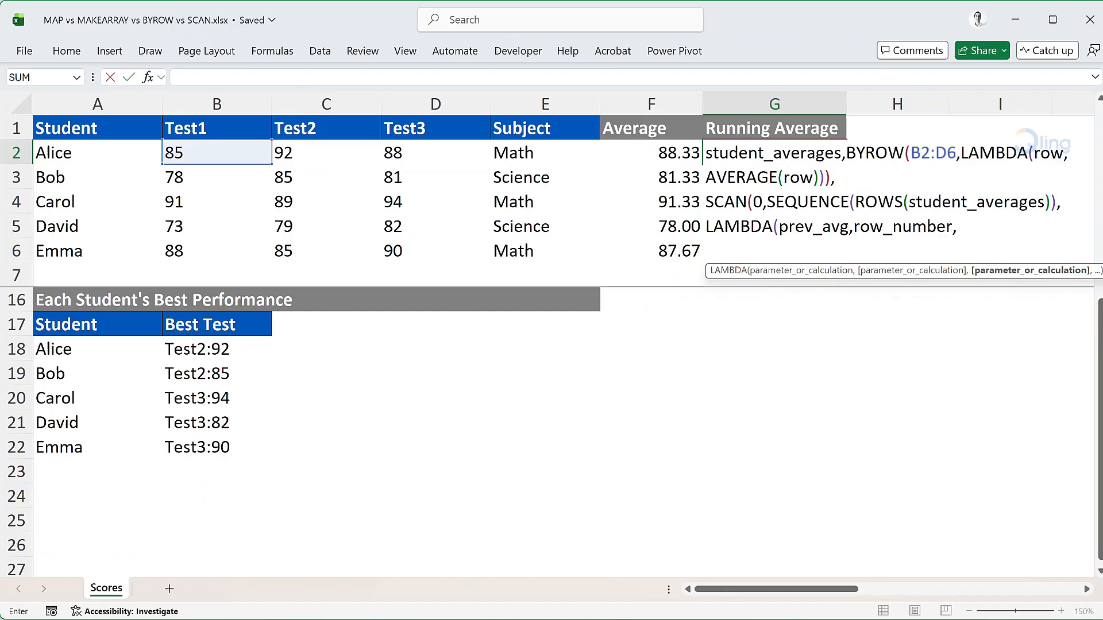
{"action": "type", "text": "LET("}
{"action": "key", "text": "alt+Return"}
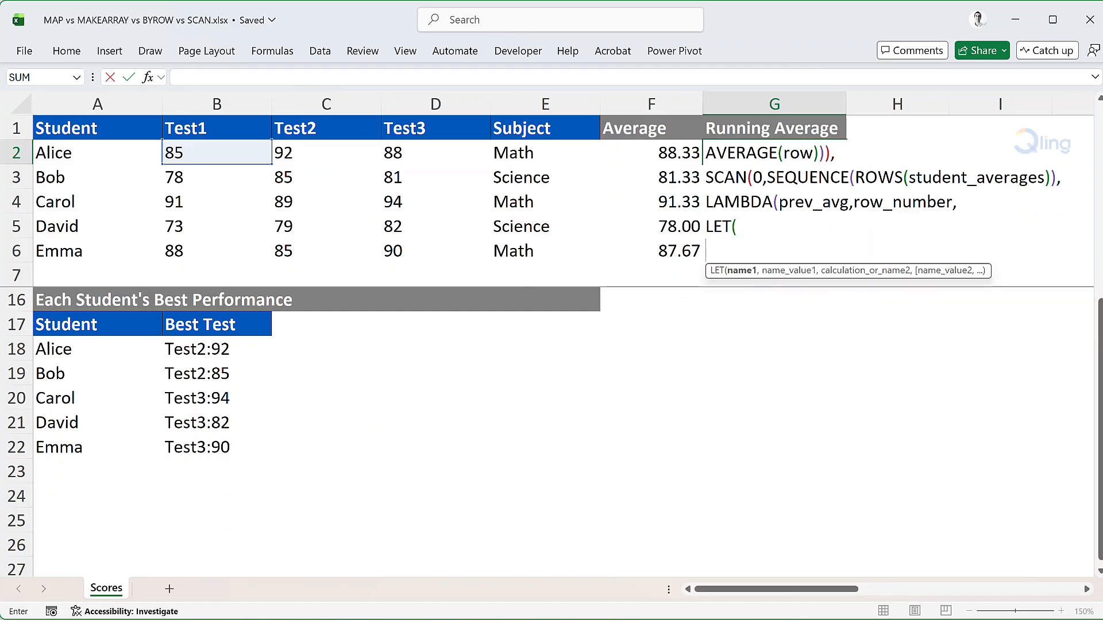
Define current_avg in the nested LET as INDEX(student_averages,row_number) and start a new line
{"action": "type", "text": "current_avg"}
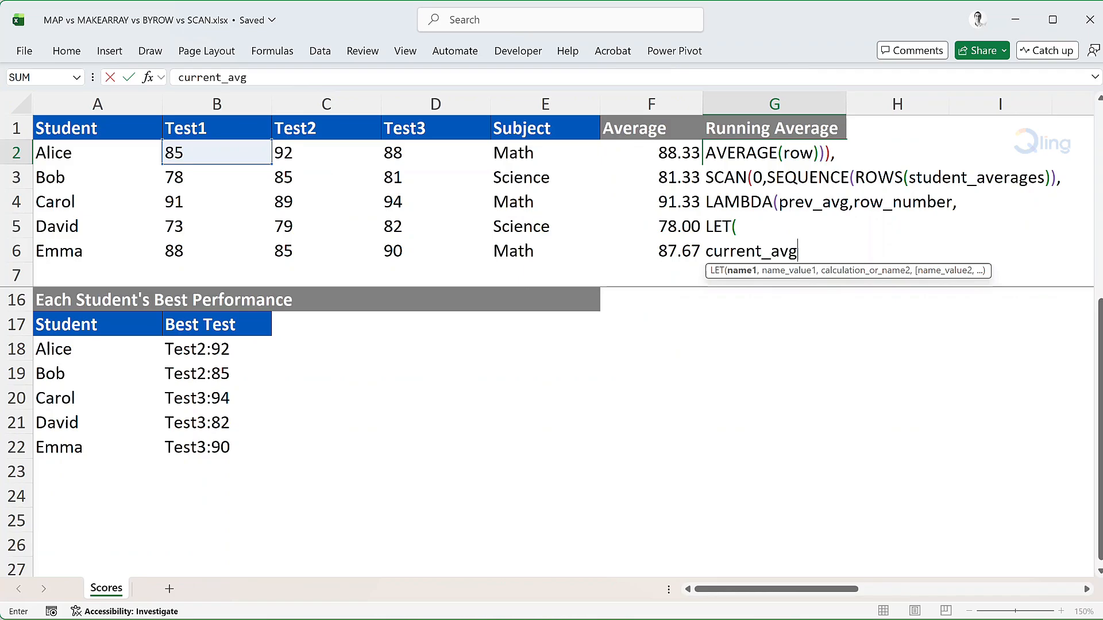
{"action": "type", "text": ",INDEX("}
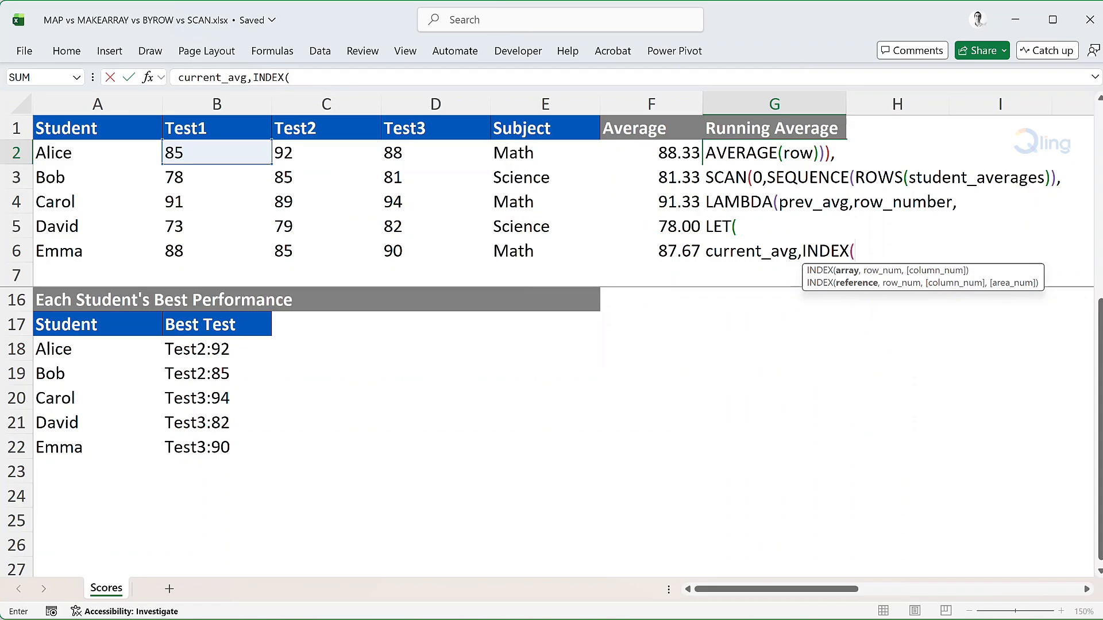
{"action": "type", "text": "student"}
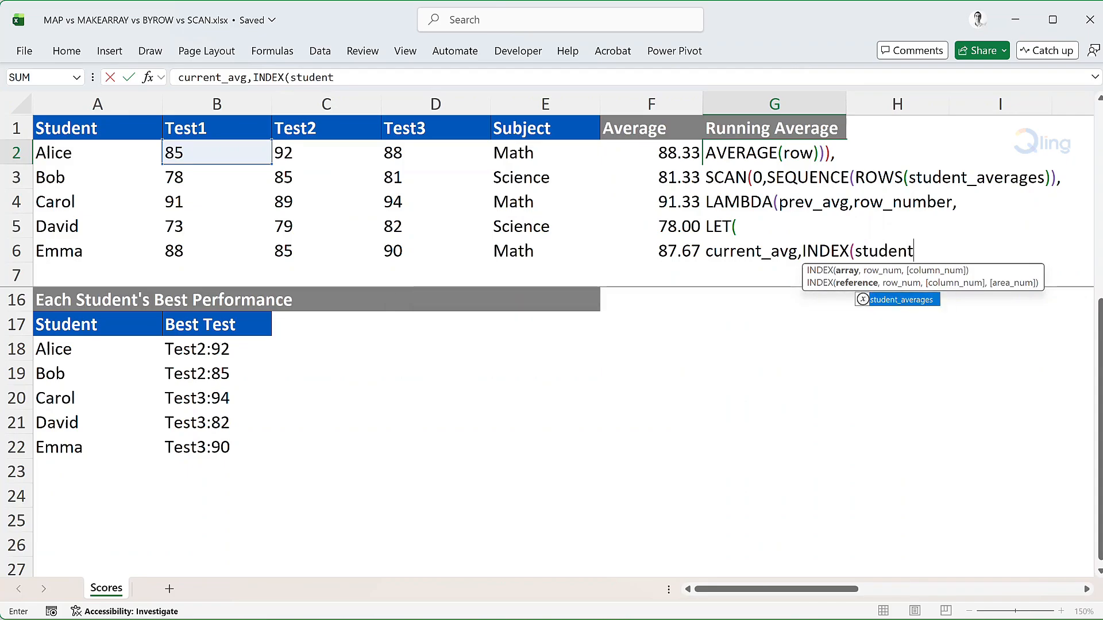
{"action": "key", "text": "Tab"}
{"action": "type", "text": ","}
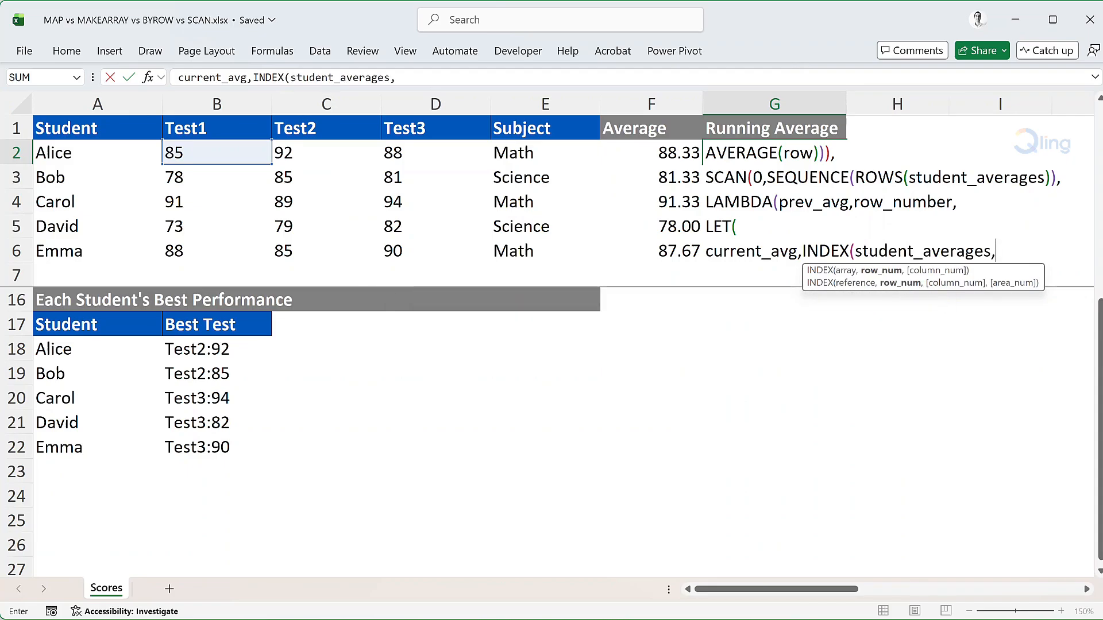
{"action": "type", "text": "row"}
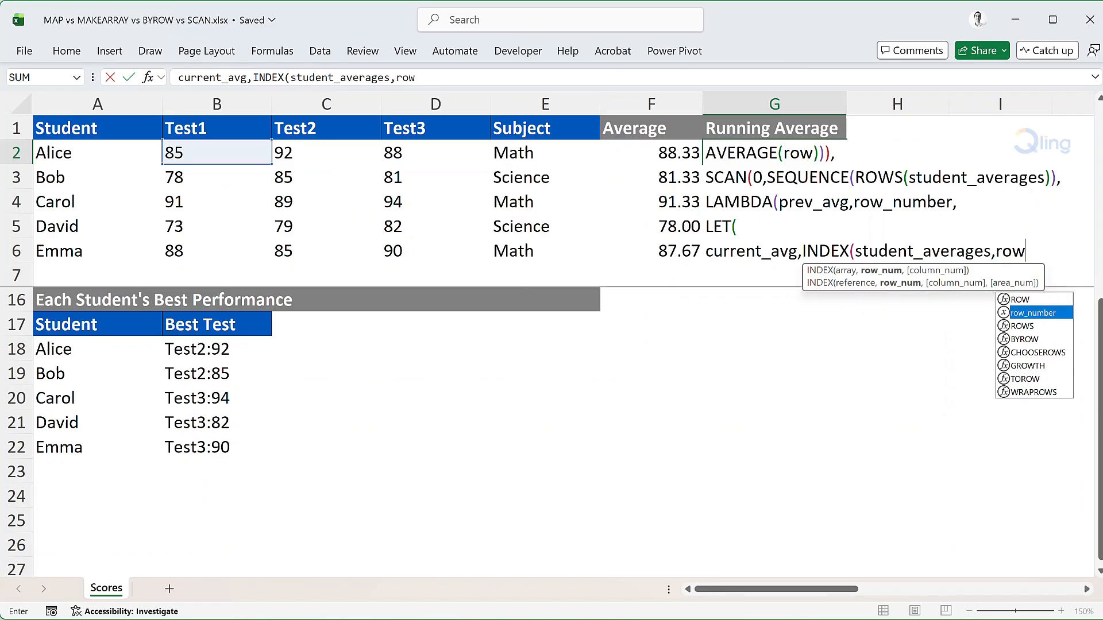
{"action": "key", "text": "Tab"}
{"action": "type", "text": "),"}
{"action": "key", "text": "alt+Return"}
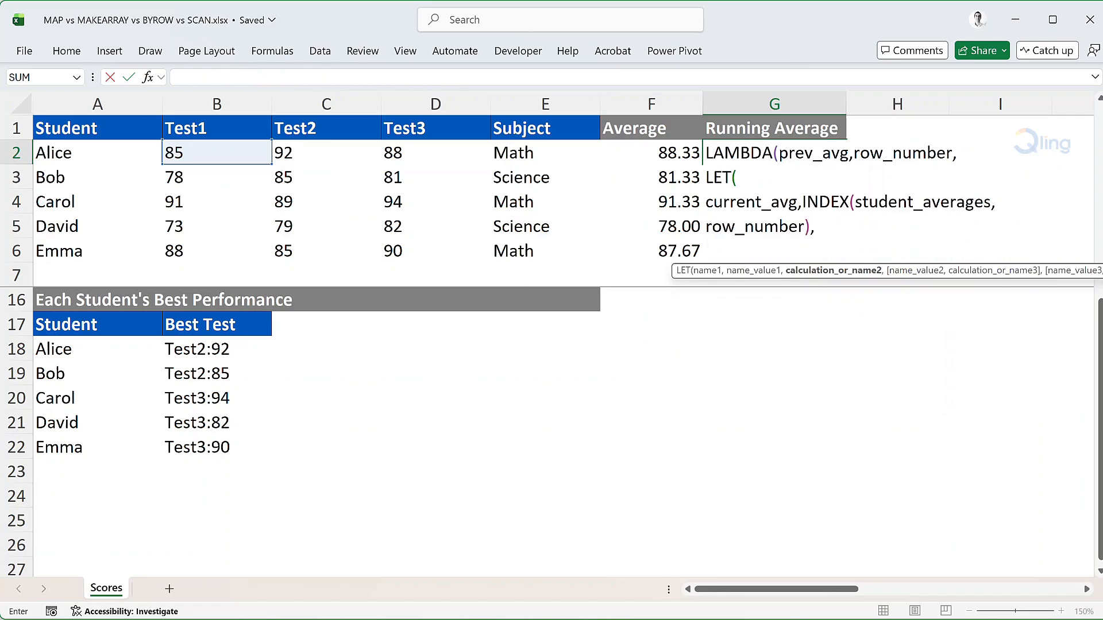
Name the variable running_avg and begin its value with (prev_avg*(row_number-1)
{"action": "type", "text": "running_avg"}
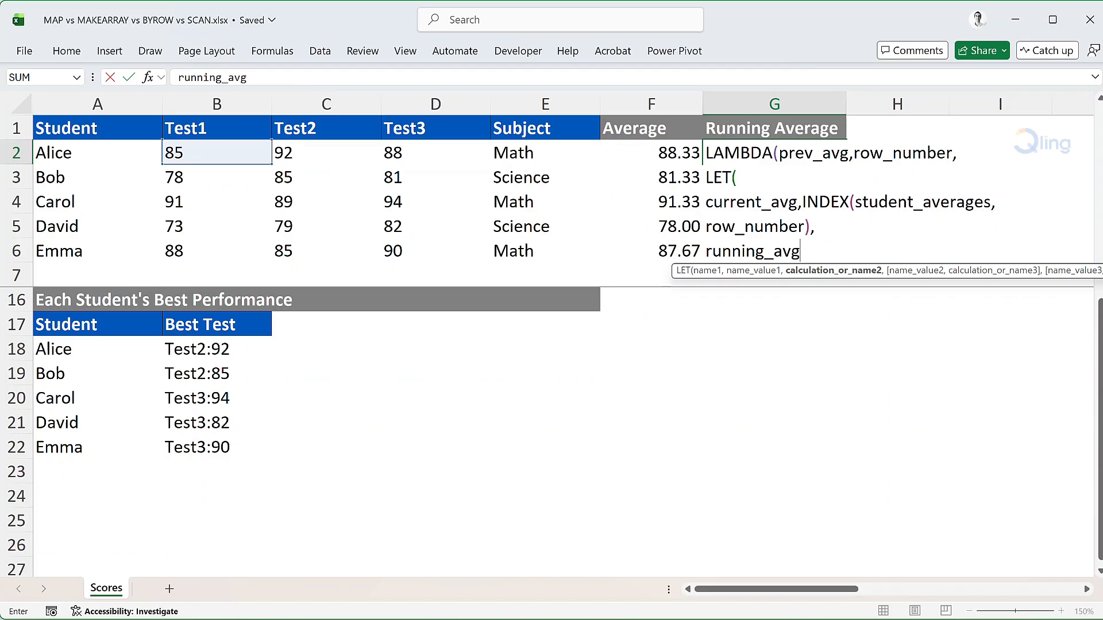
{"action": "type", "text": ",("}
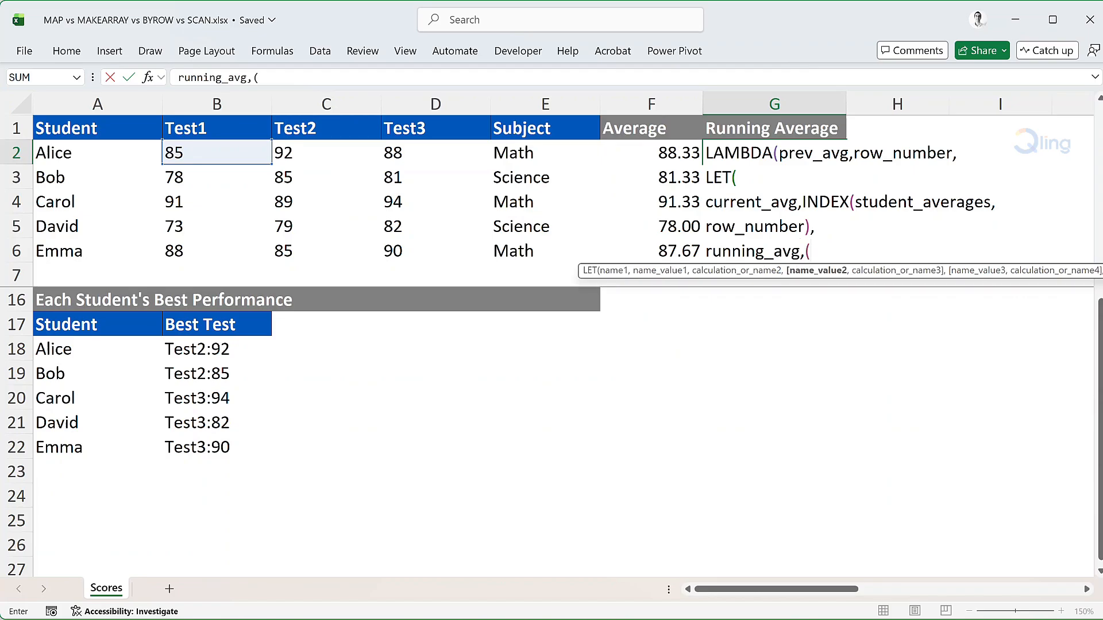
{"action": "type", "text": "pre"}
{"action": "key", "text": "Tab"}
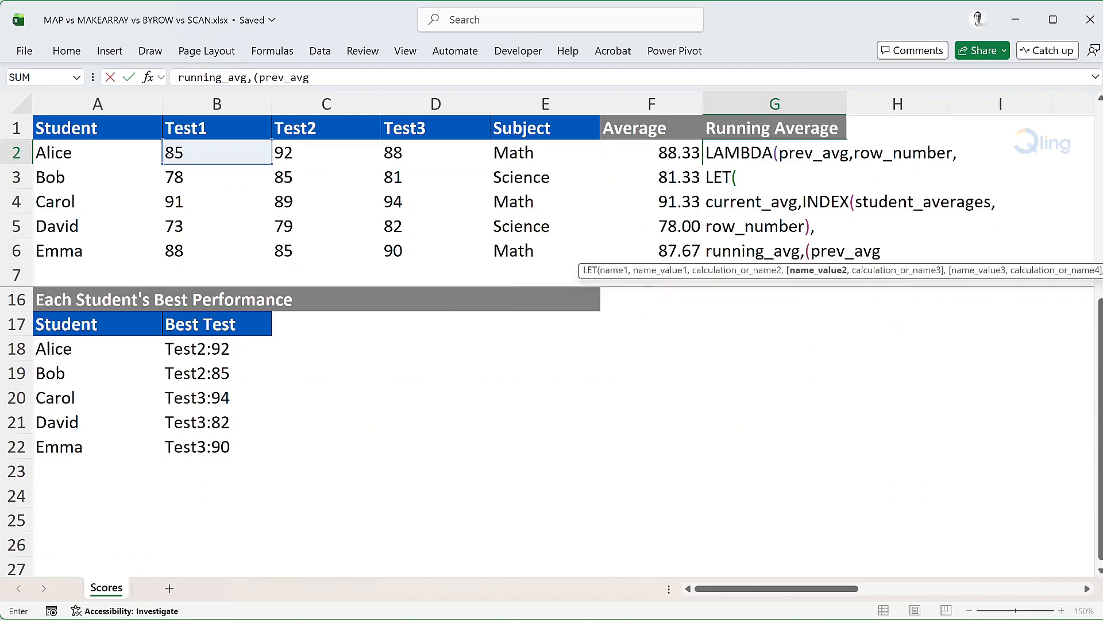
{"action": "type", "text": "*(row"}
{"action": "key", "text": "Down"}
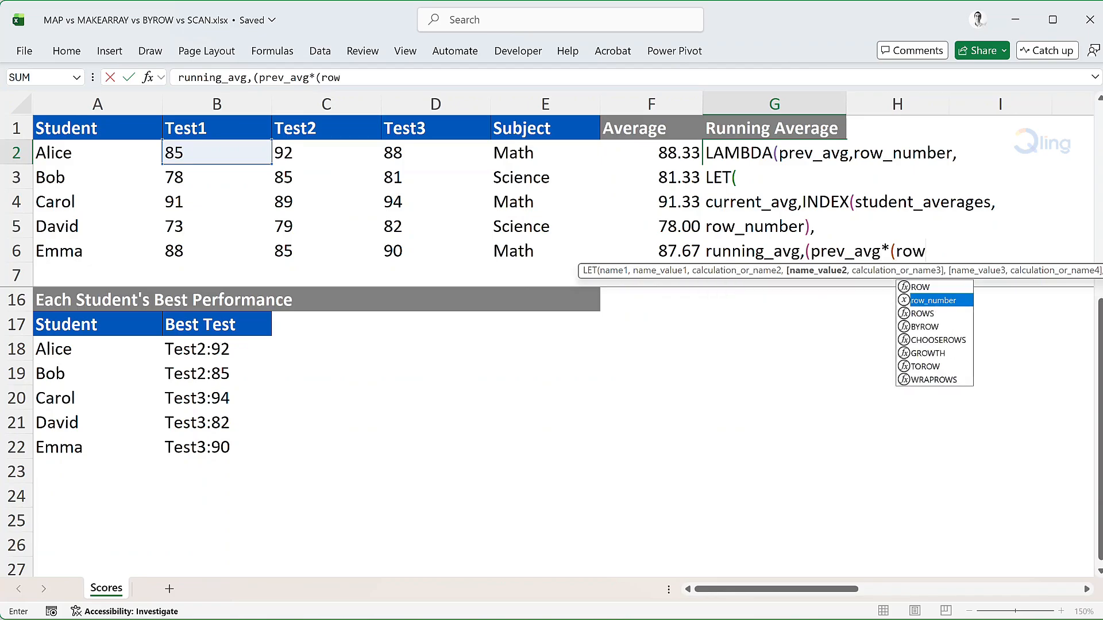
{"action": "key", "text": "Tab"}
{"action": "type", "text": "-1)"}
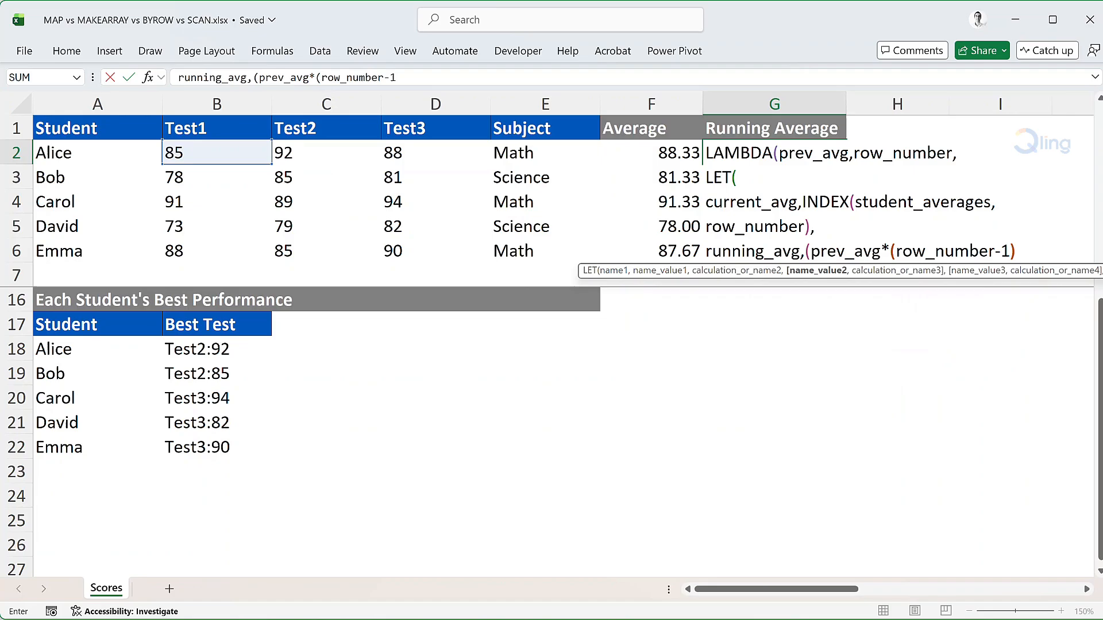
{"action": "type", "text": "+cur"}
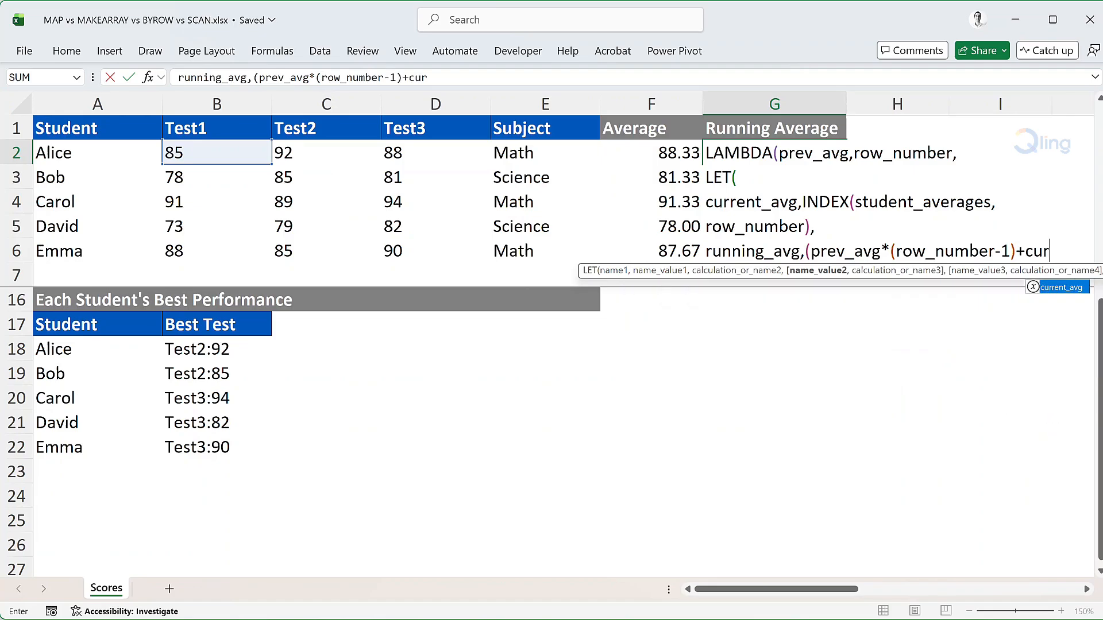
{"action": "type", "text": "rent_avg)/ro"}
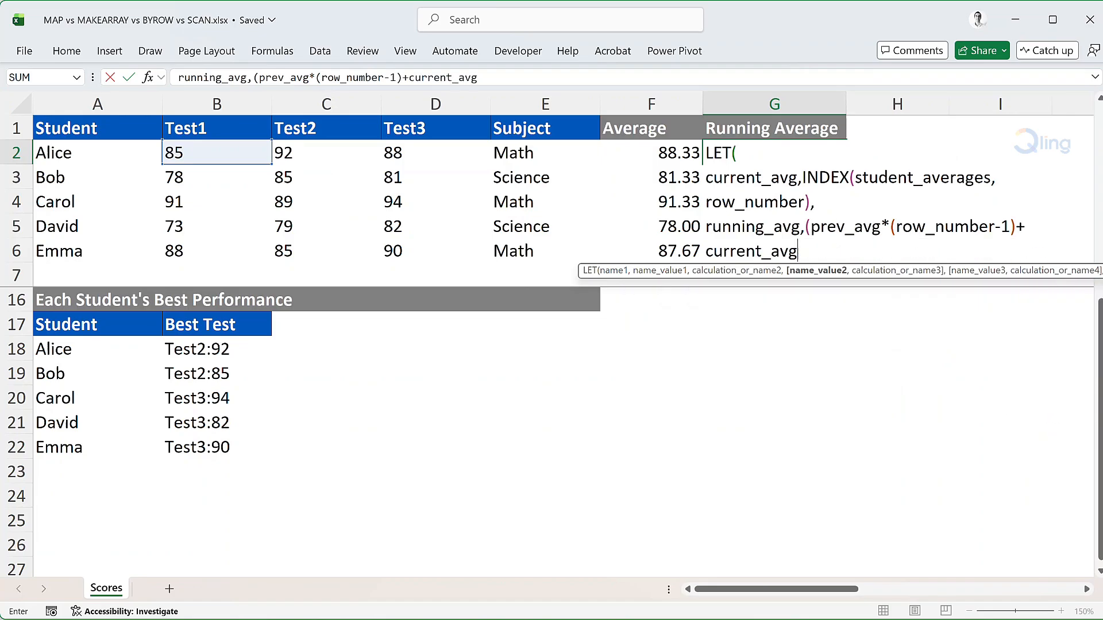
{"action": "type", "text": "w"}
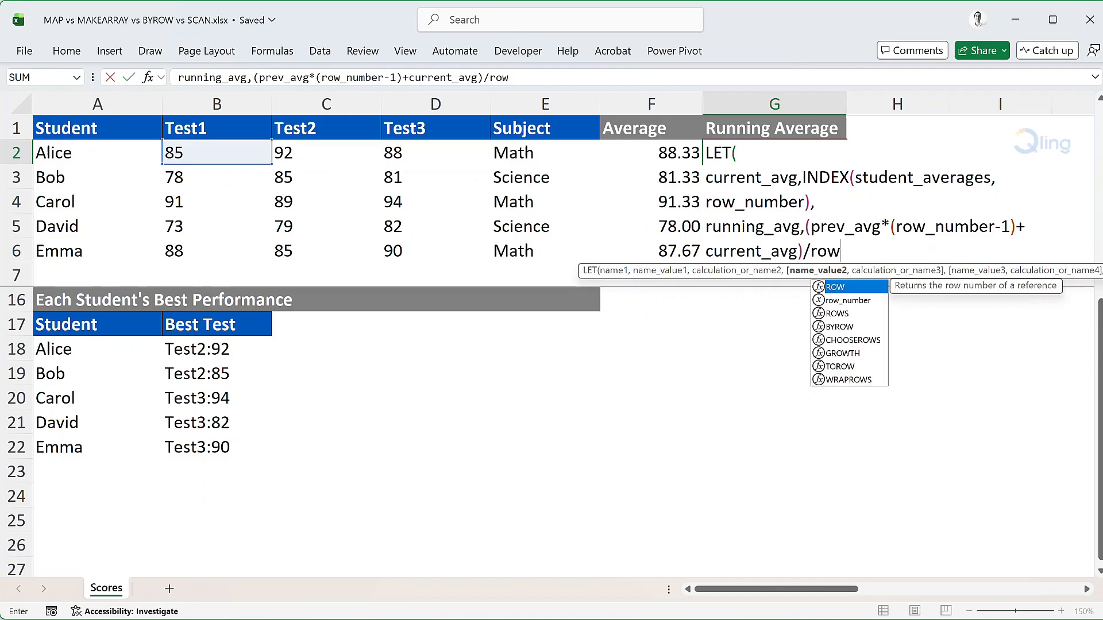
Complete the running_avg value with +current_avg)/row_number and start a new line
{"action": "key", "text": "Down"}
{"action": "key", "text": "Tab"}
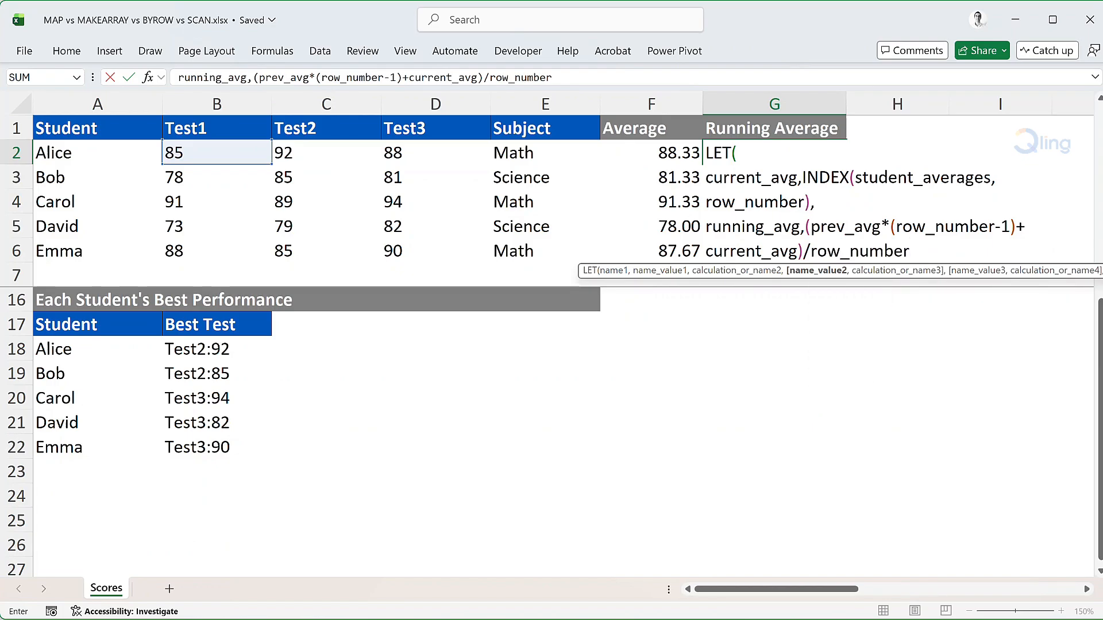
{"action": "type", "text": ","}
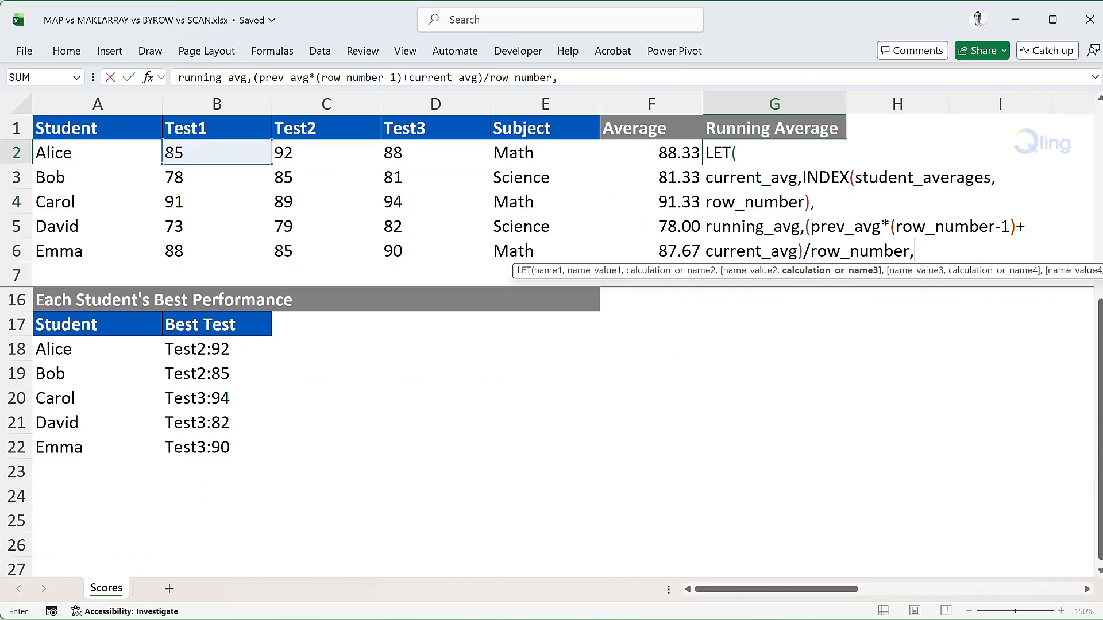
{"action": "key", "text": "alt+Return"}
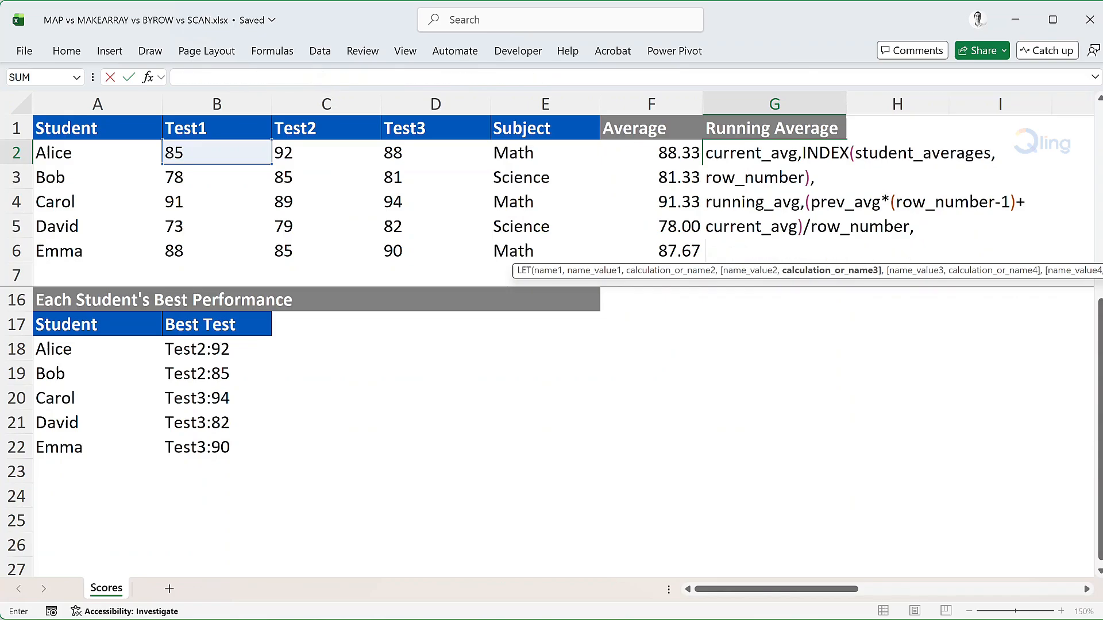
Return running_avg as the nested LET's result, close all open functions and enter the formula
{"action": "type", "text": "runni"}
{"action": "key", "text": "Tab"}
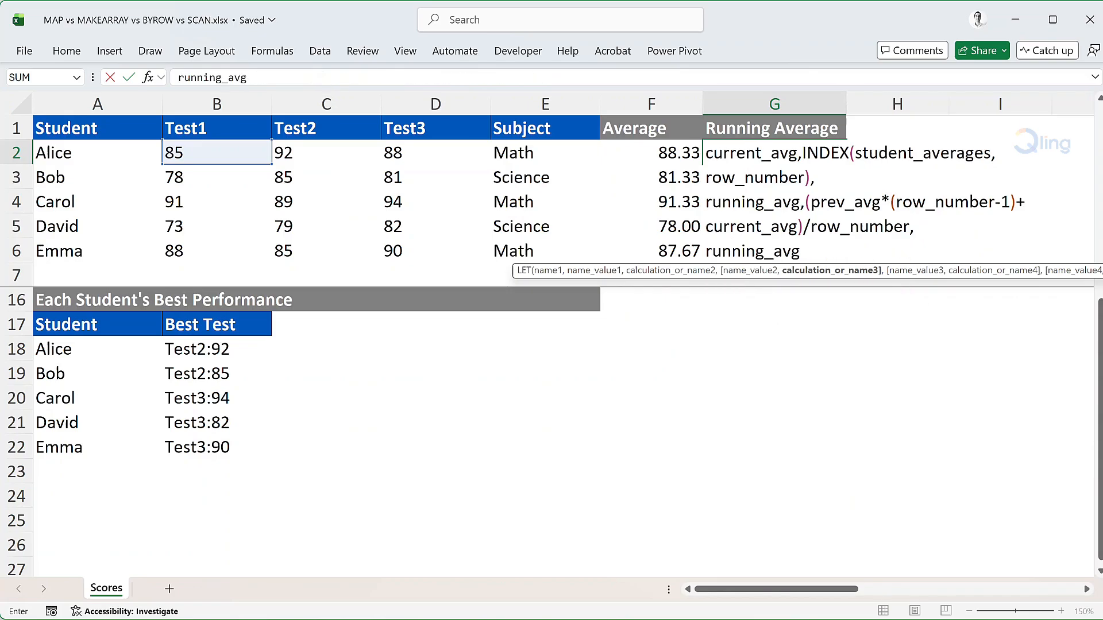
{"action": "type", "text": ")))"}
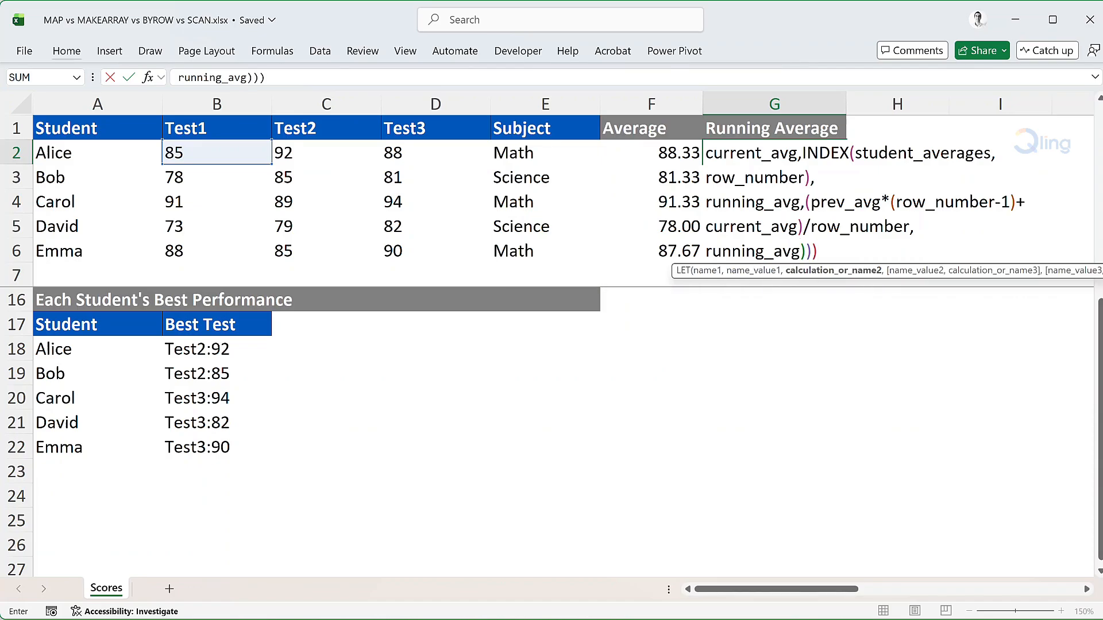
{"action": "type", "text": ")"}
{"action": "key", "text": "Return"}
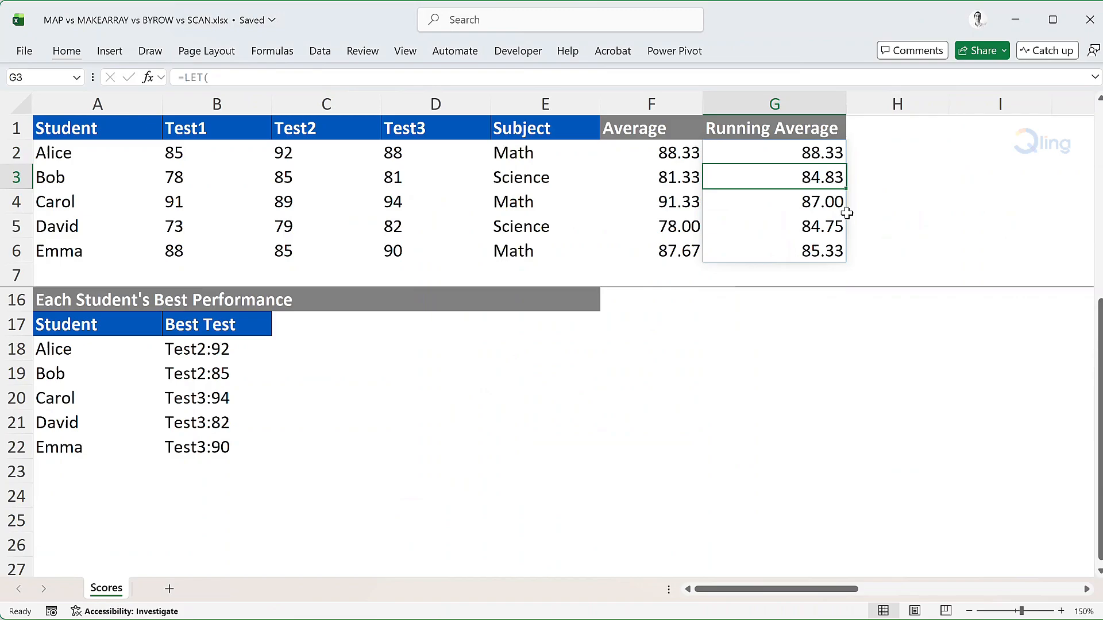